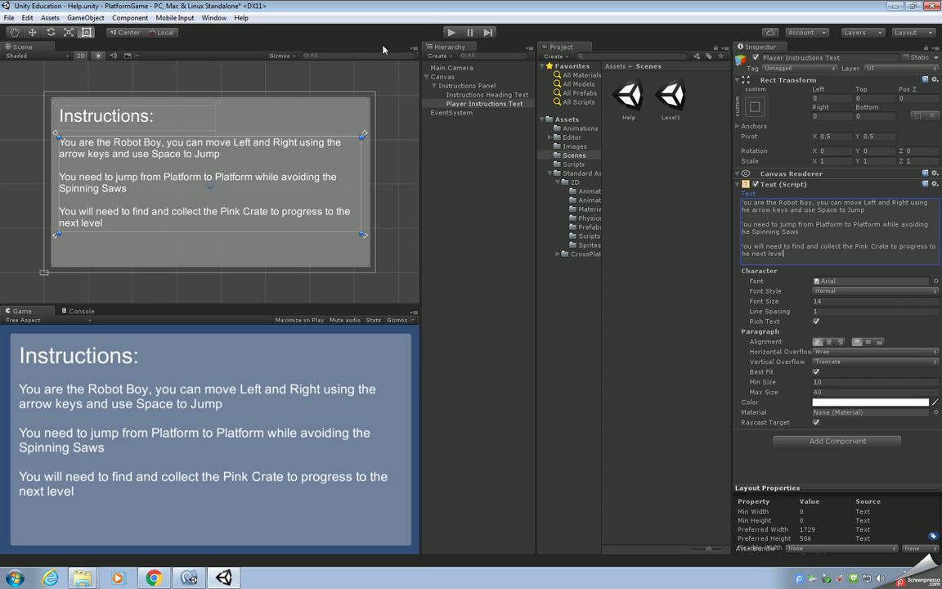
# Bring up the context menu for adding a child object to the Instructions Panel.
pyautogui.rightClick(473, 86)
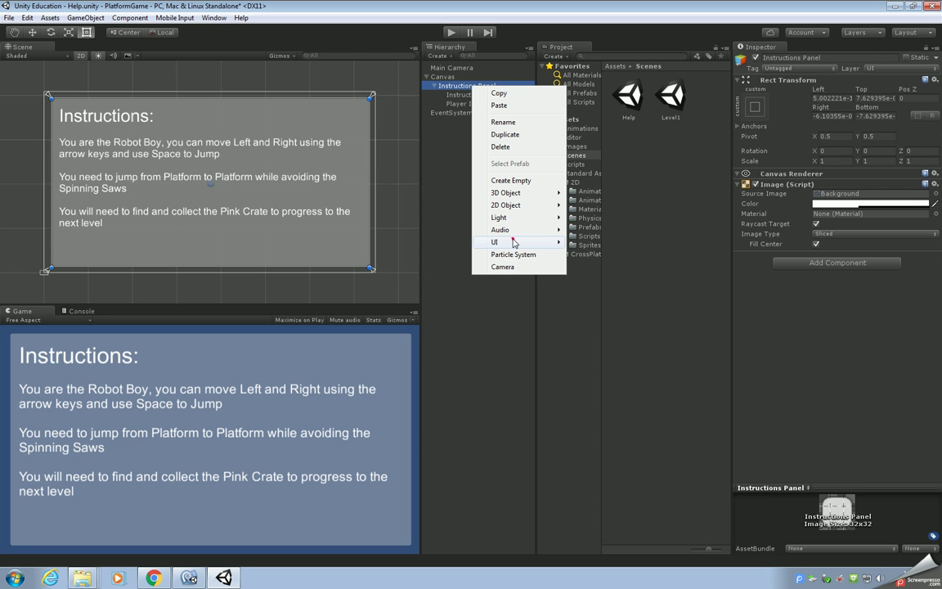
# Add a UI Button to the Instructions Panel, anchored and sized into its bottom-right corner.
pyautogui.moveTo(548, 243)
pyautogui.click(595, 279)
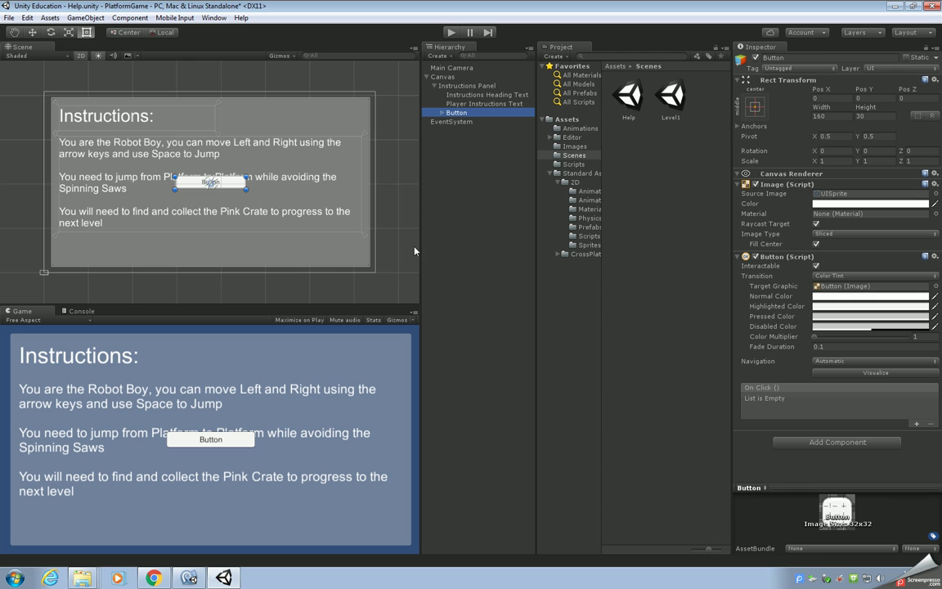
pyautogui.moveTo(248, 189); pyautogui.dragTo(366, 263)
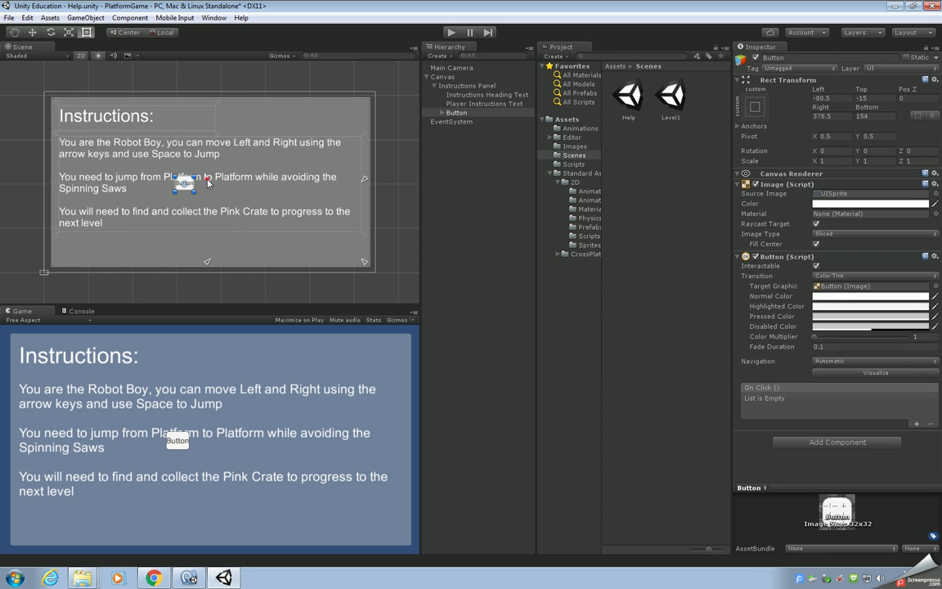
pyautogui.moveTo(188, 183); pyautogui.dragTo(290, 237)
pyautogui.moveTo(194, 188); pyautogui.dragTo(362, 260)
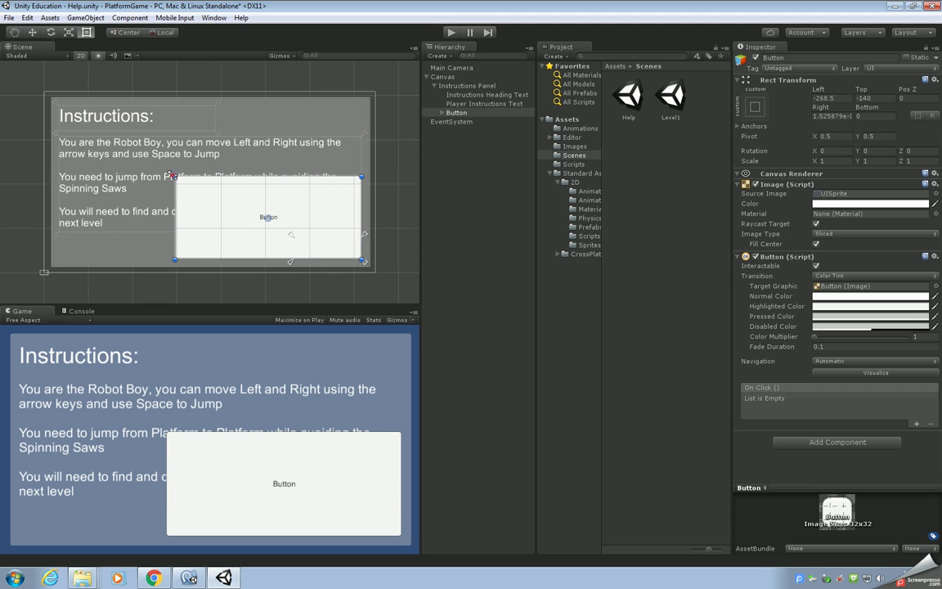
pyautogui.moveTo(174, 177); pyautogui.dragTo(289, 234)
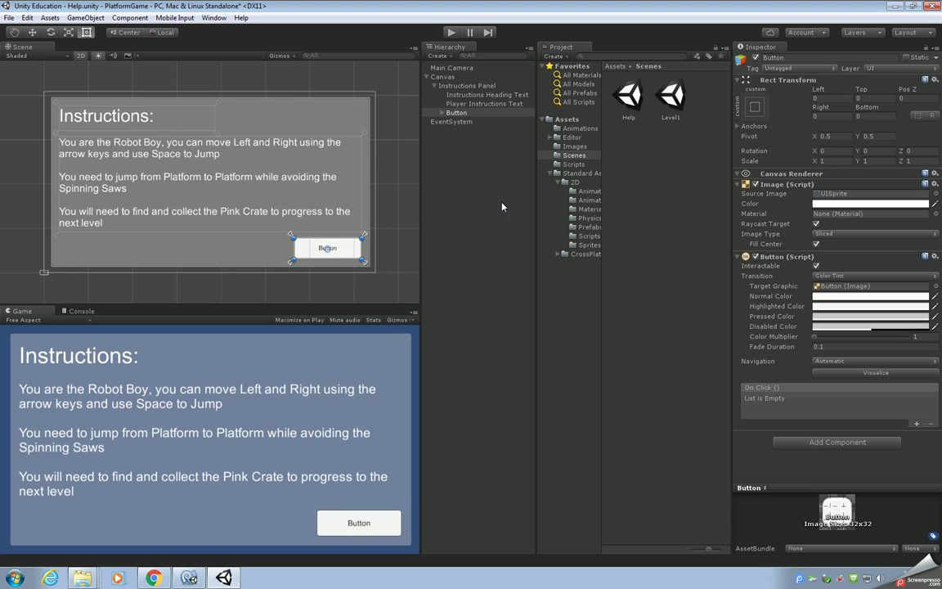
pyautogui.doubleClick(453, 114)
# Rename the button to Back Button and its Text child to Back Button Text.
pyautogui.click(455, 114)
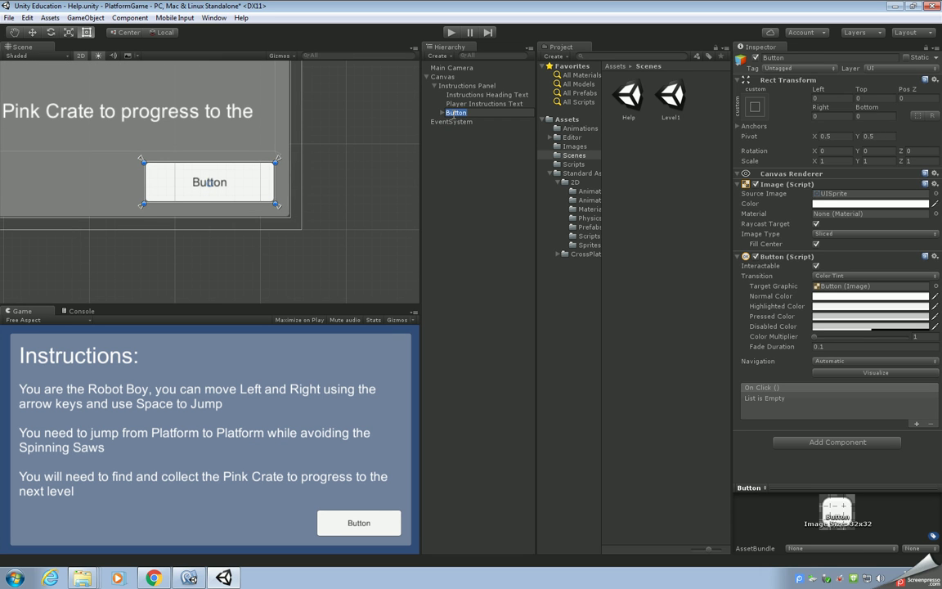
pyautogui.write('Back But')
pyautogui.press('Return')
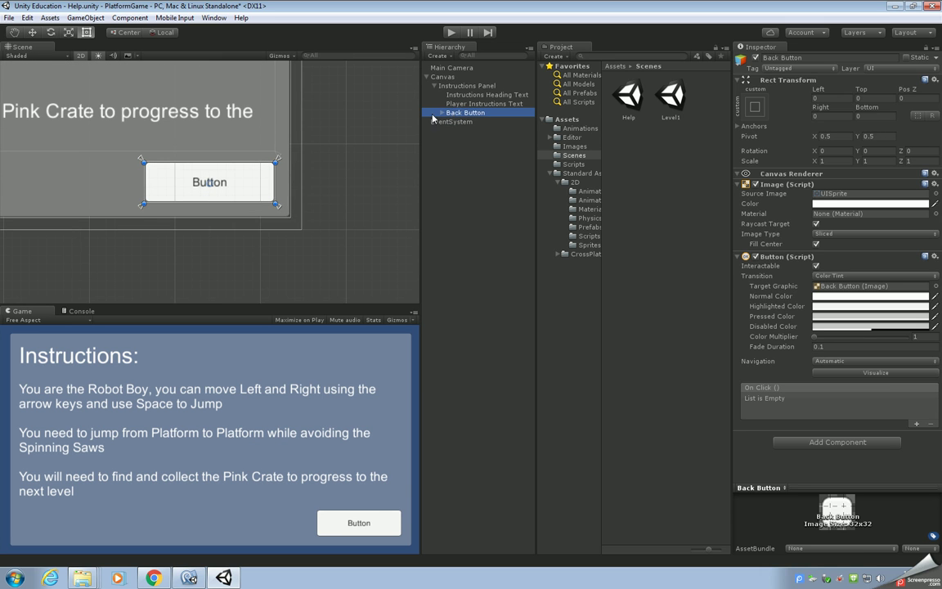
pyautogui.click(441, 113)
pyautogui.click(462, 123)
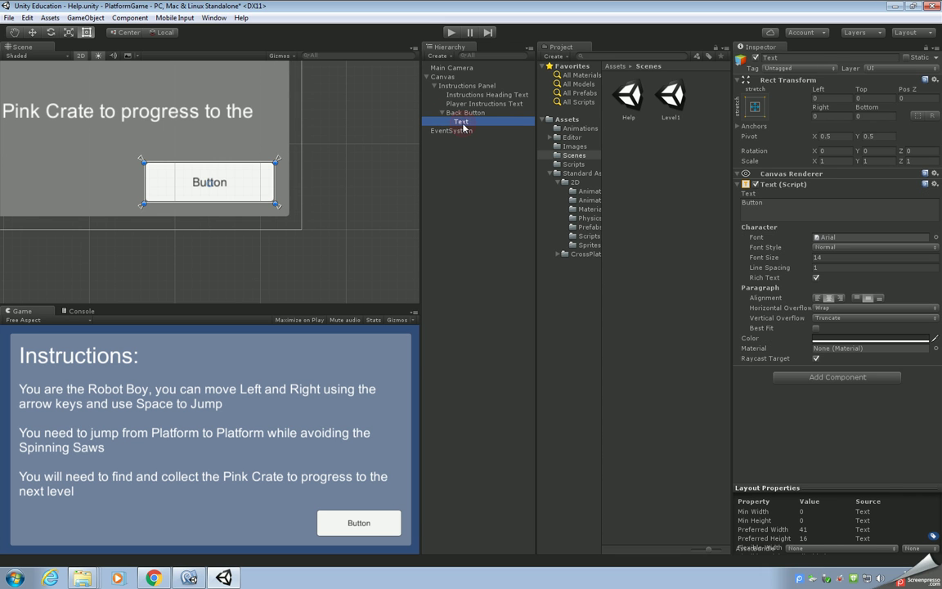
pyautogui.press('F2')
pyautogui.write('Back ')
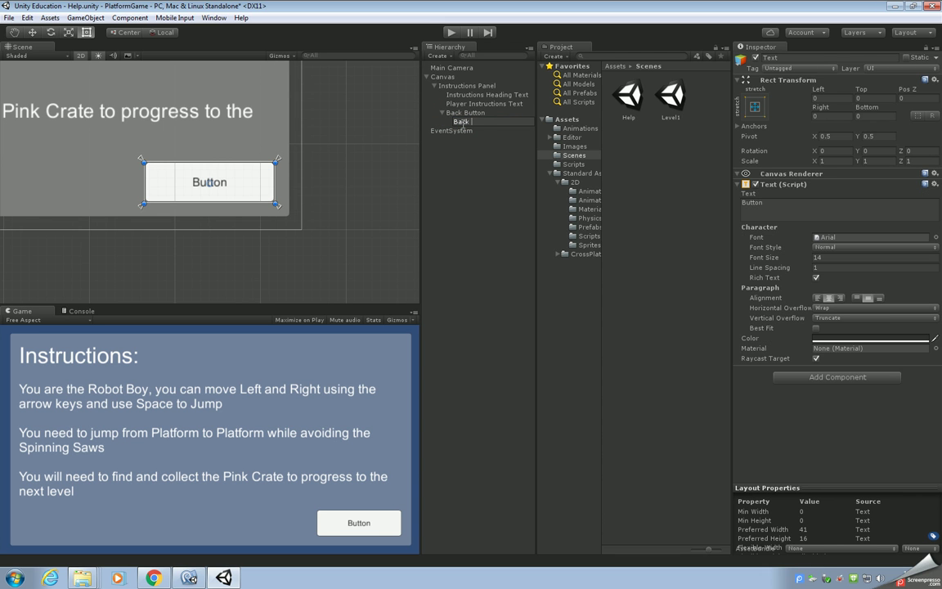
pyautogui.write('Button Text')
pyautogui.press('Return')
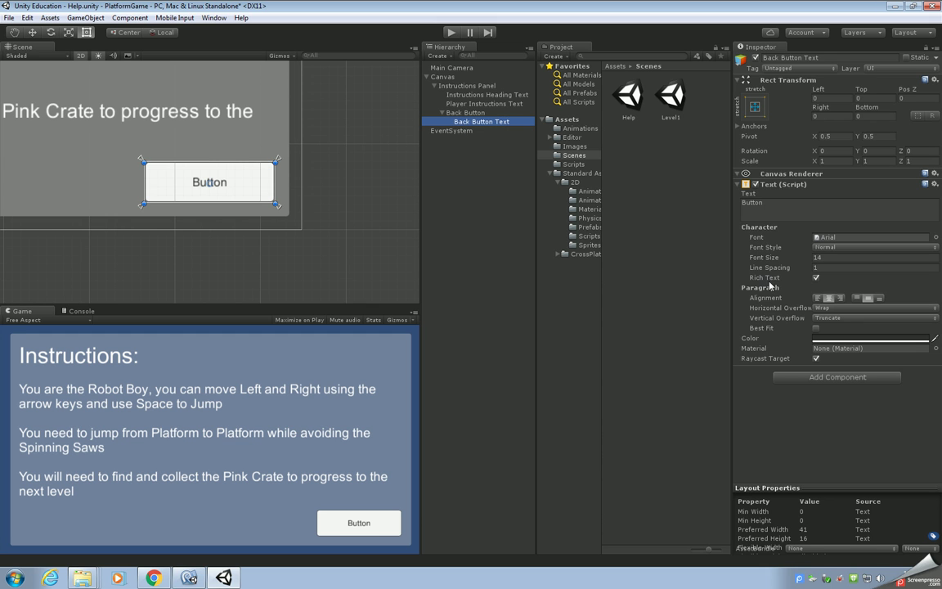
# Turn on Best Fit for the button label and change its text to Back.
pyautogui.click(816, 328)
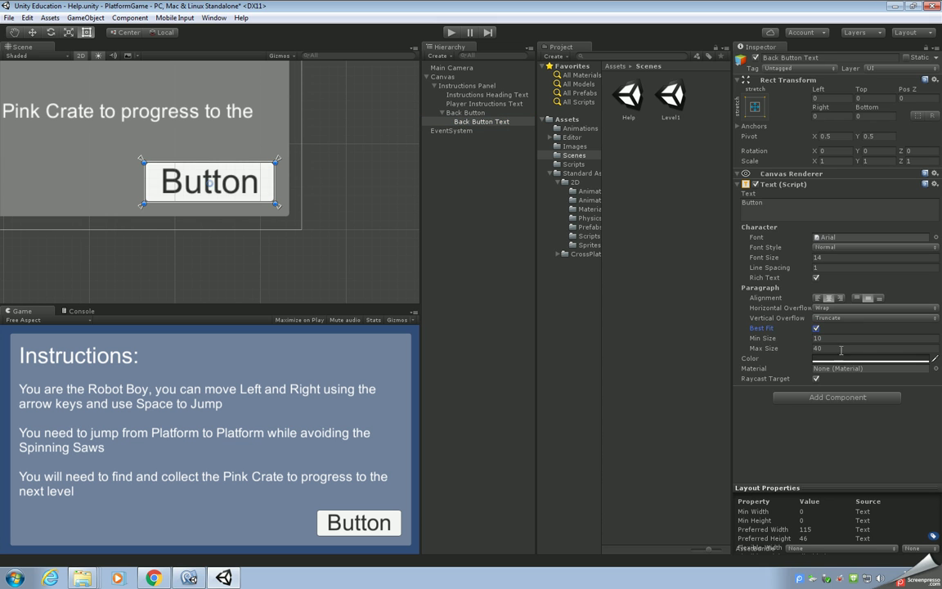
pyautogui.click(769, 203)
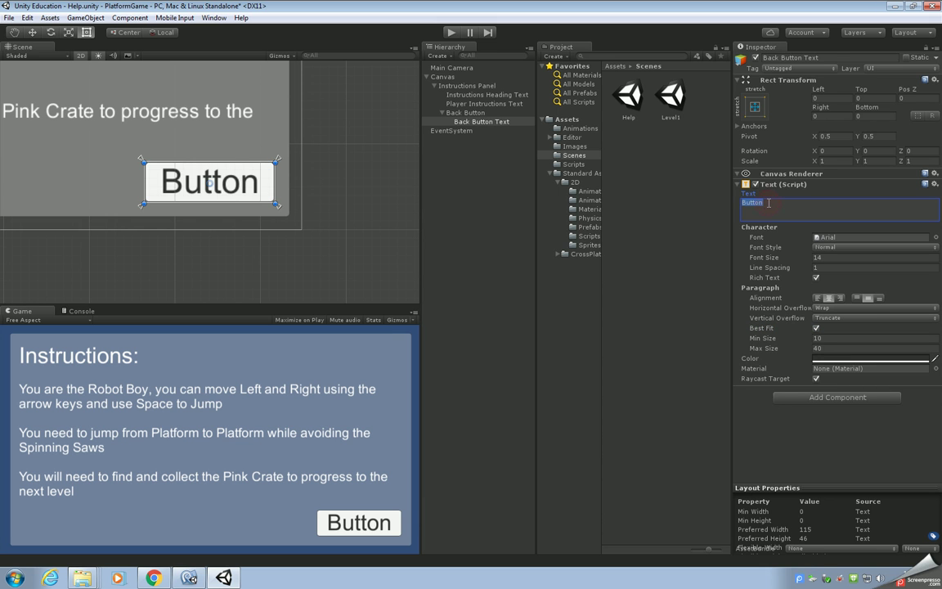
pyautogui.write('Back')
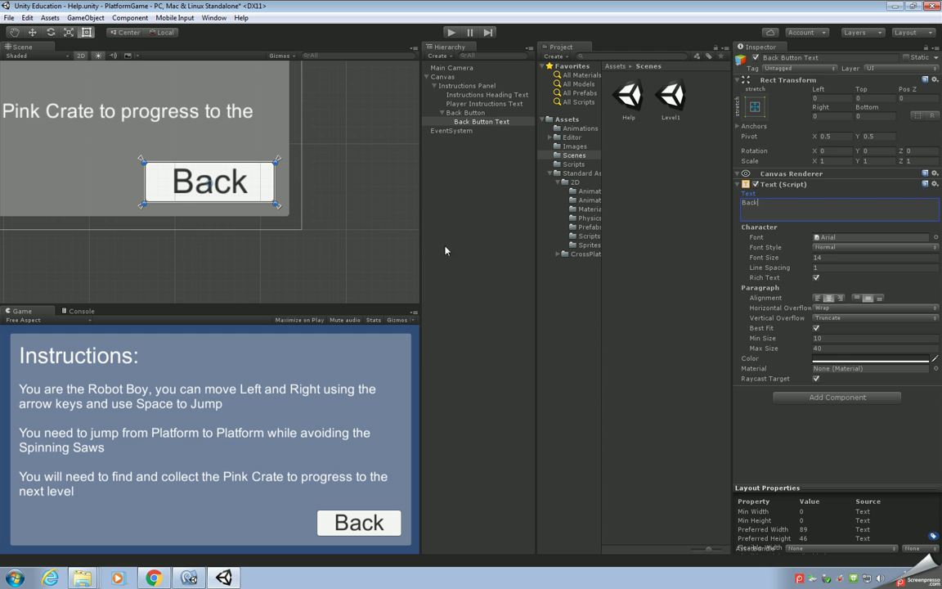
pyautogui.click(573, 165)
# Create a new C# script named HelpScreenManager in the Scripts folder.
pyautogui.rightClick(679, 168)
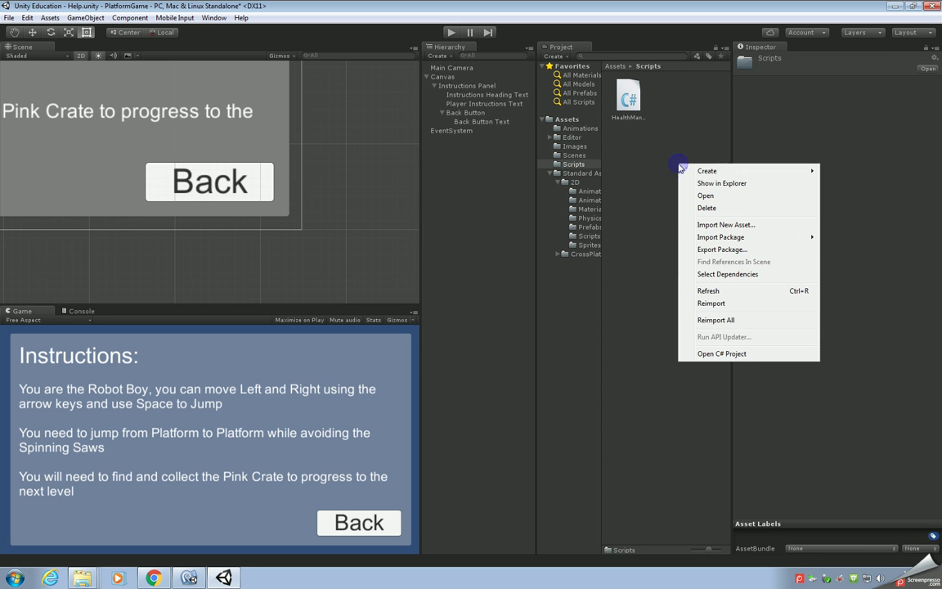
pyautogui.moveTo(701, 176)
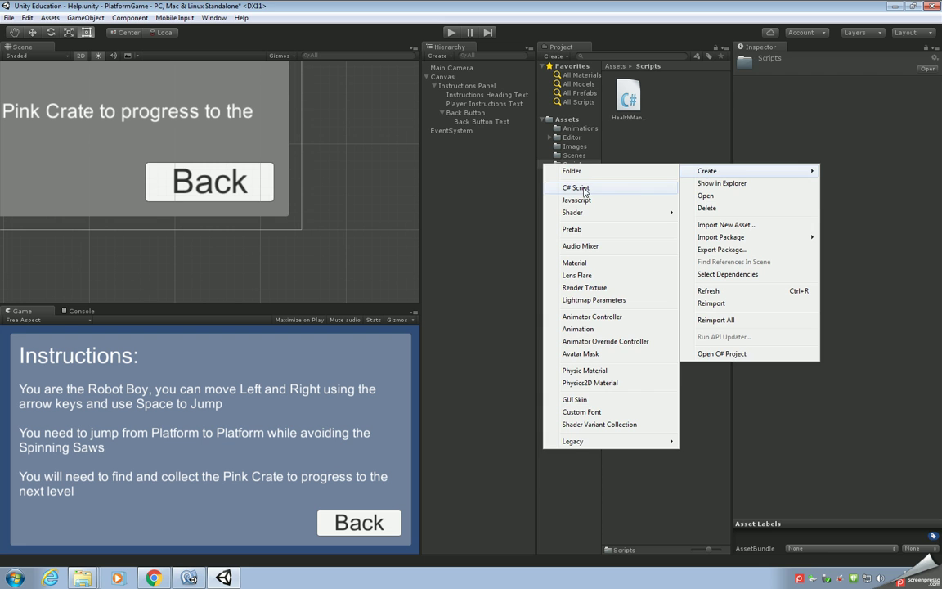
pyautogui.click(583, 188)
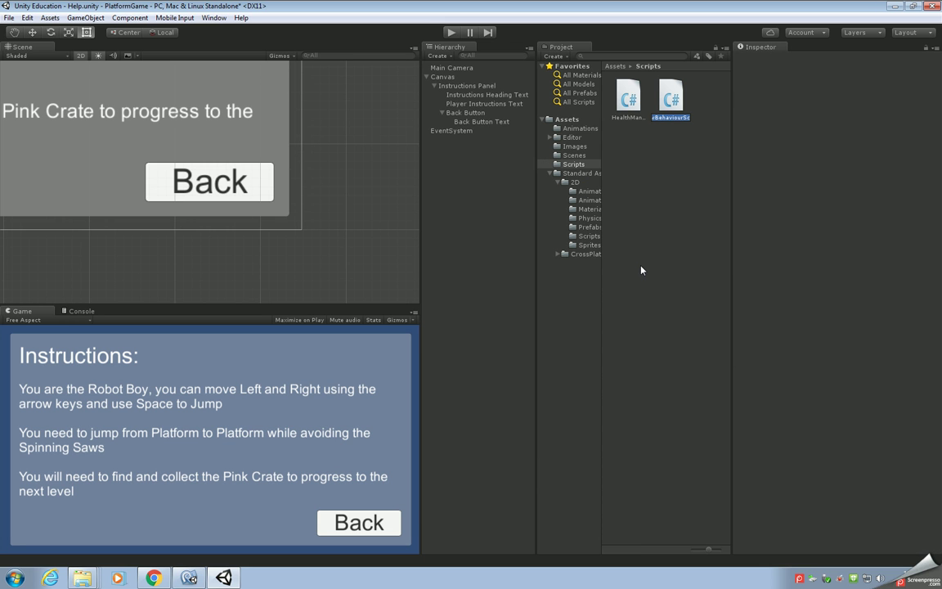
pyautogui.write('HelpScreenManager')
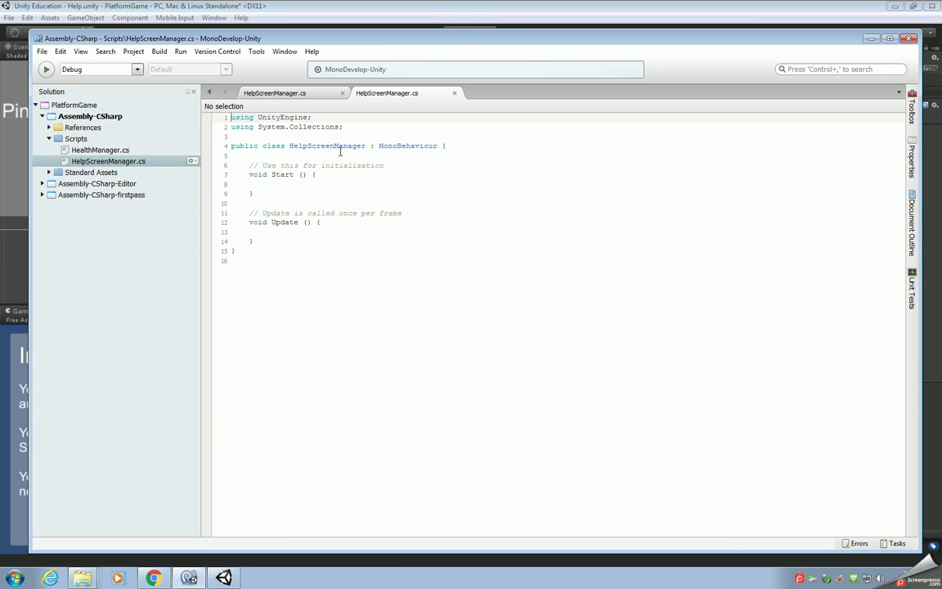
# Close the duplicate script tab and put the class, Start and Update braces on their own lines.
pyautogui.click(342, 92)
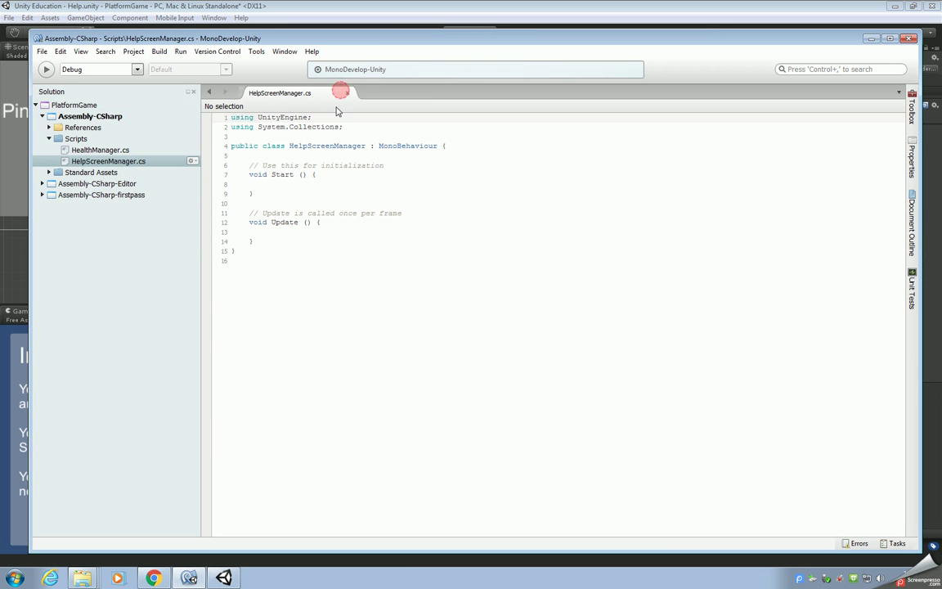
pyautogui.click(442, 146)
pyautogui.press('Return')
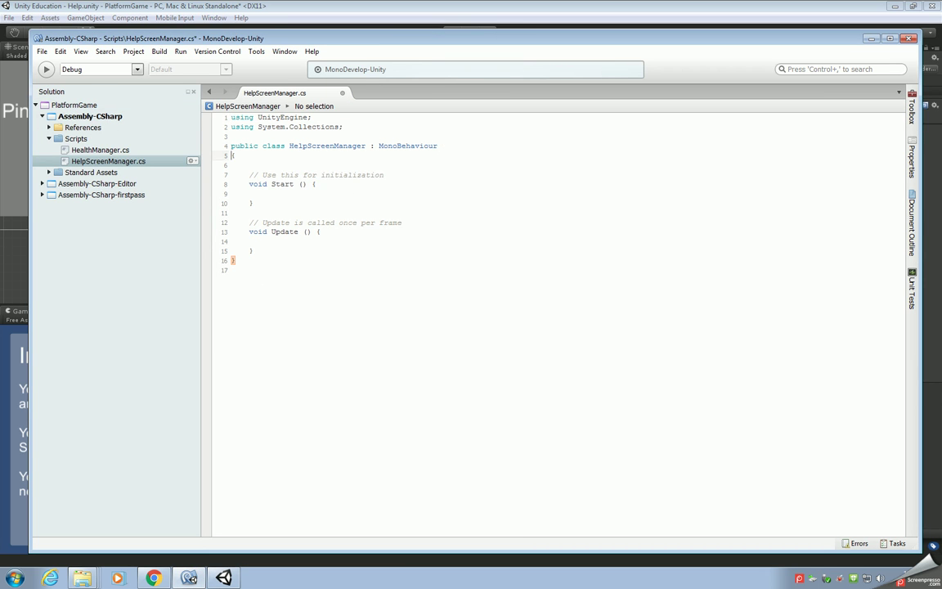
pyautogui.press('Down')
pyautogui.press('BackSpace')
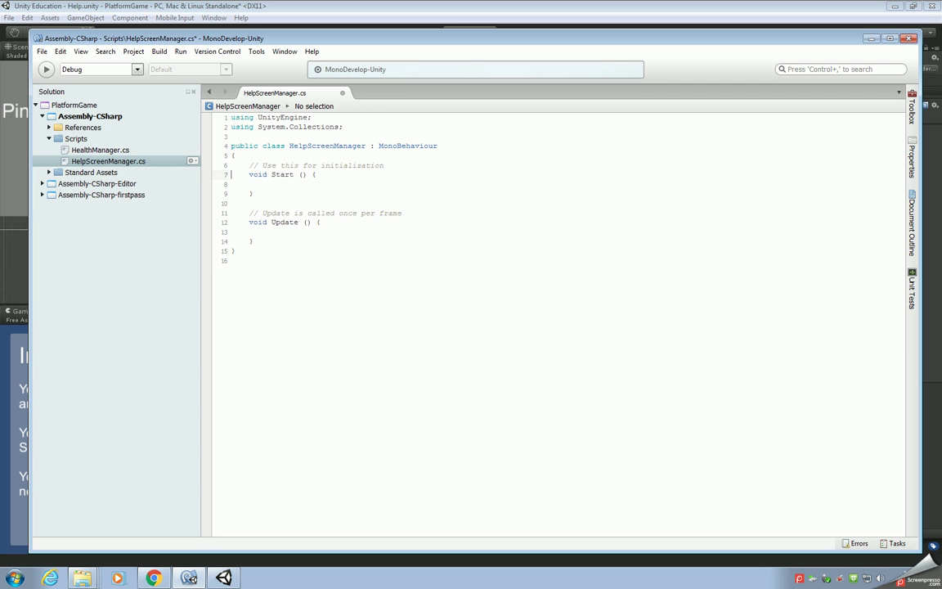
pyautogui.click(311, 174)
pyautogui.press('Return')
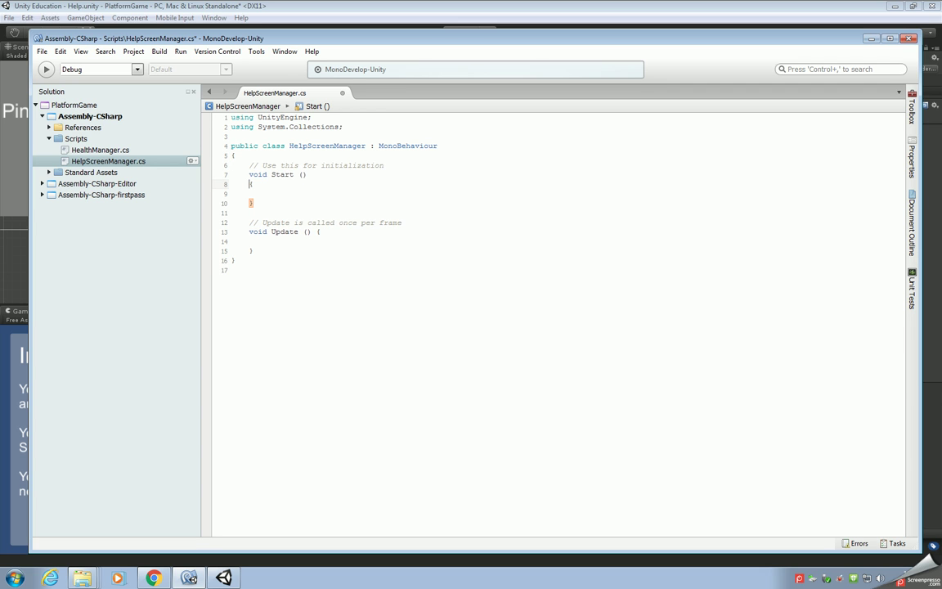
pyautogui.click(356, 232)
pyautogui.press('Left')
pyautogui.press('Return')
pyautogui.press('Down')
pyautogui.press('Down')
pyautogui.press('End')
pyautogui.press('Return')
# Add a public BackButton method that calls Application.LoadLevel("Level1").
pyautogui.write('public void B')
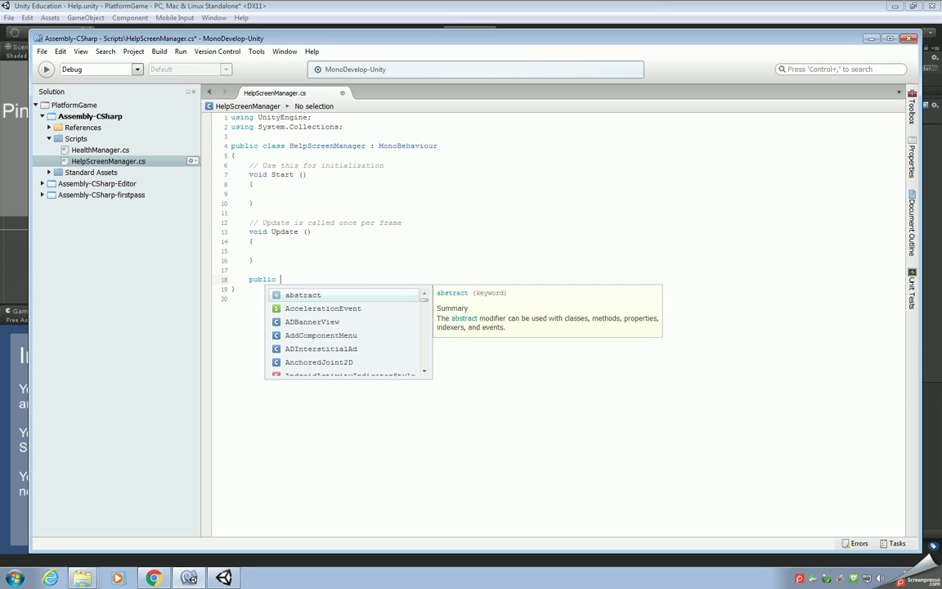
pyautogui.write('ack')
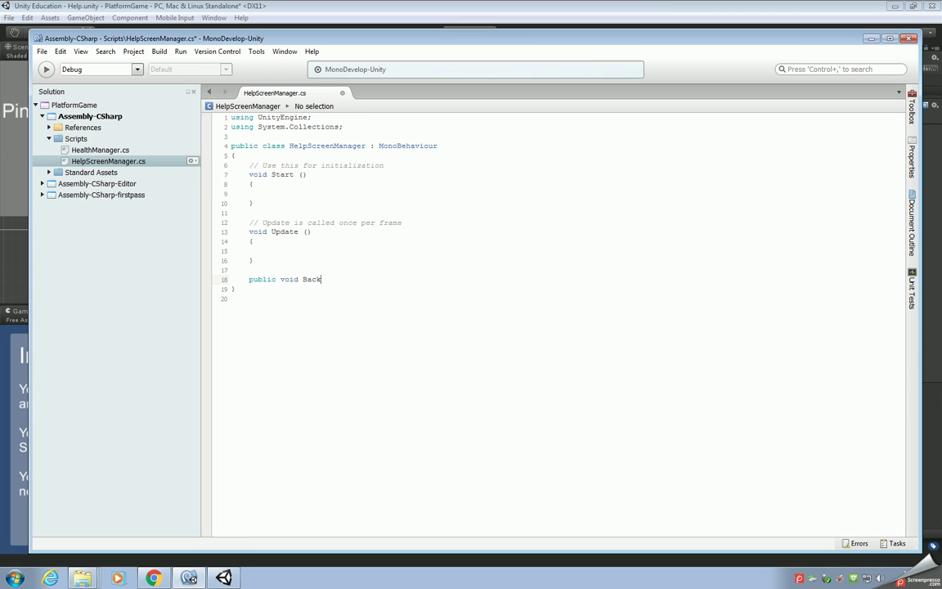
pyautogui.write('Button()')
pyautogui.press('Return')
pyautogui.write('{')
pyautogui.press('Return')
pyautogui.write('}')
pyautogui.write('Appl')
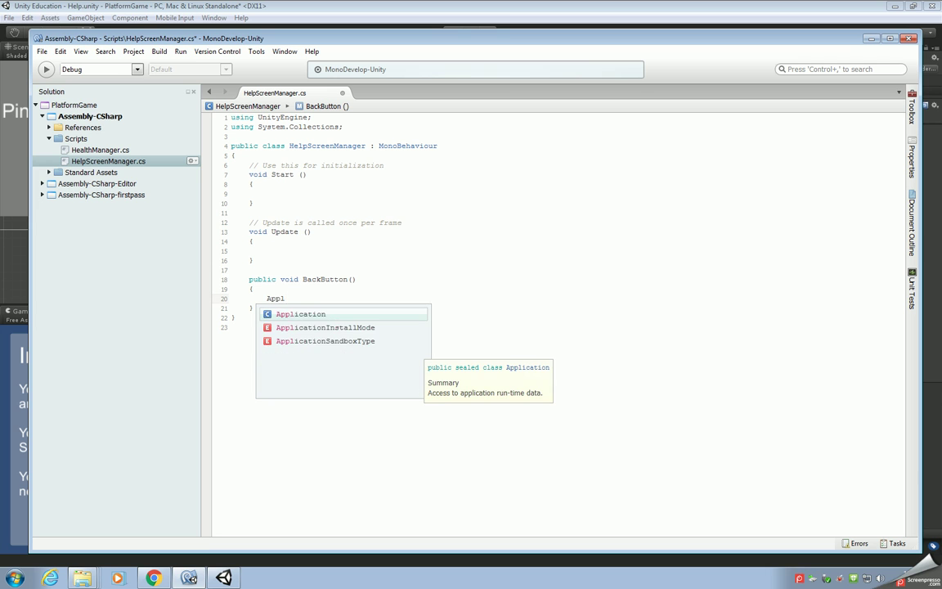
pyautogui.write('c')
pyautogui.press('BackSpace')
pyautogui.write('ic')
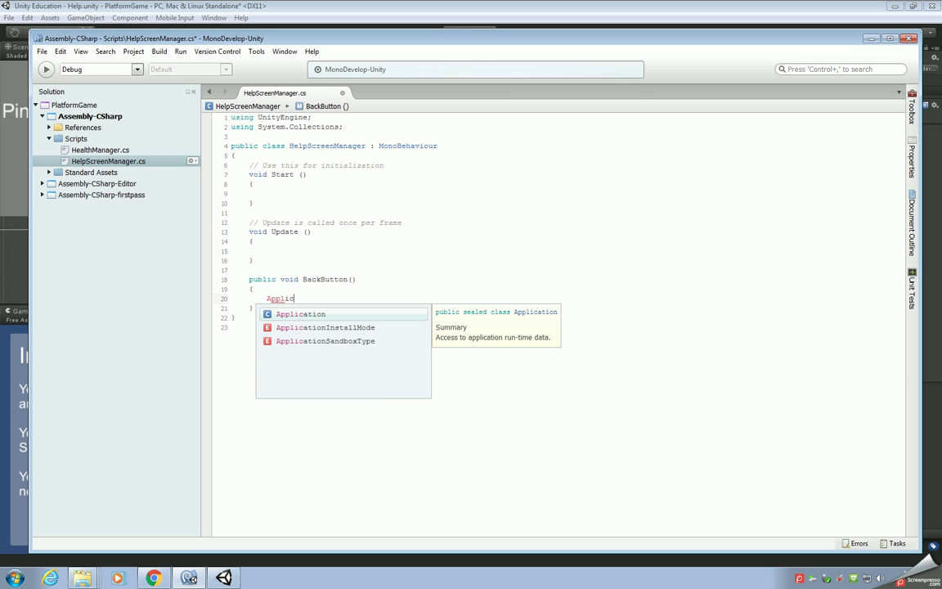
pyautogui.write('ation.Load')
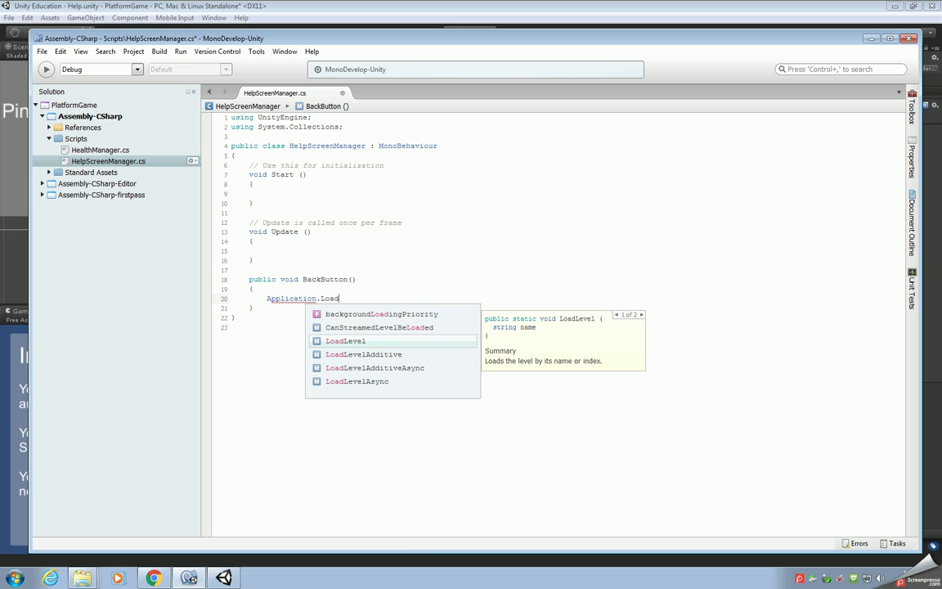
pyautogui.click(356, 340)
pyautogui.write('(')
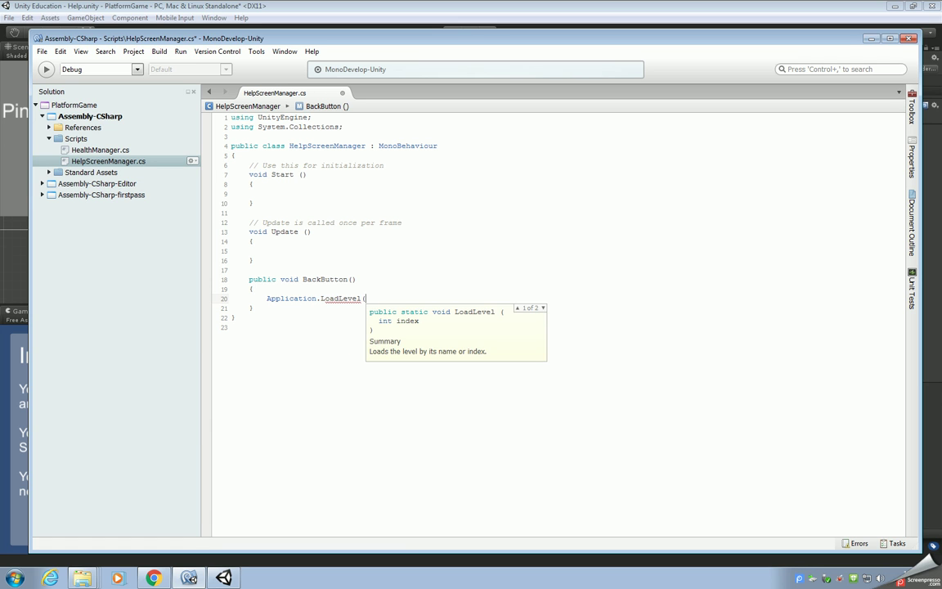
pyautogui.write('"Level1");')
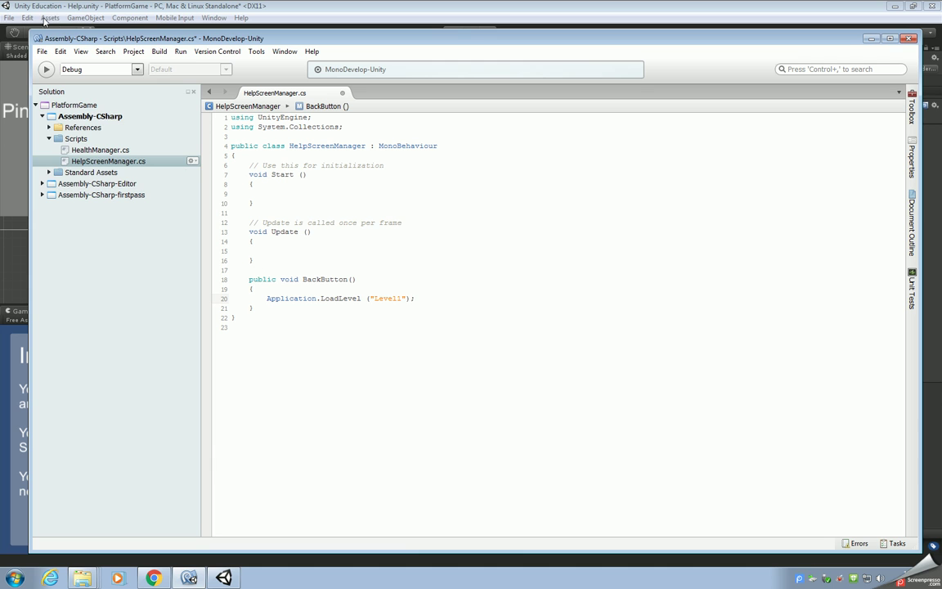
# Save HelpScreenManager.cs and return to the Unity editor.
pyautogui.click(41, 50)
pyautogui.click(59, 96)
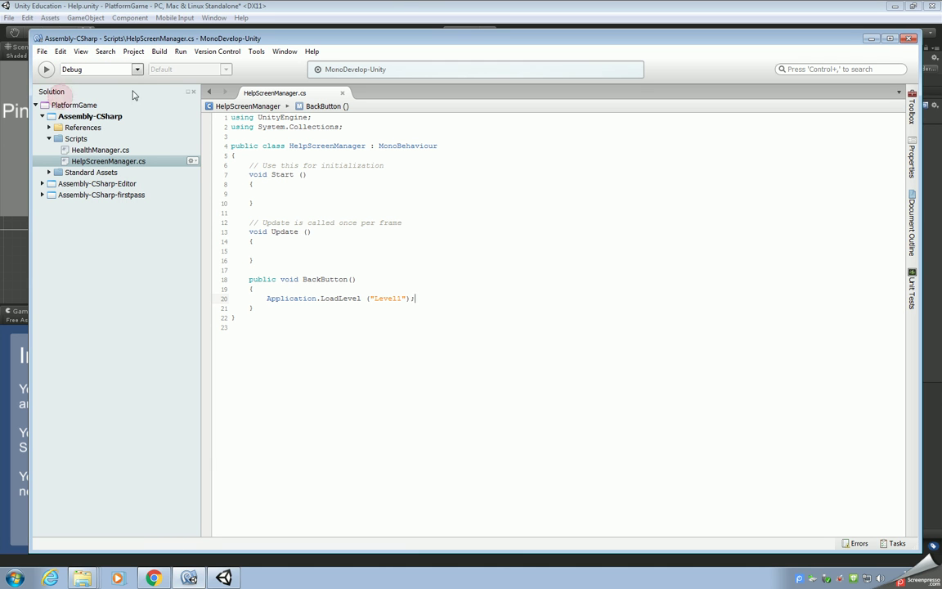
pyautogui.click(409, 5)
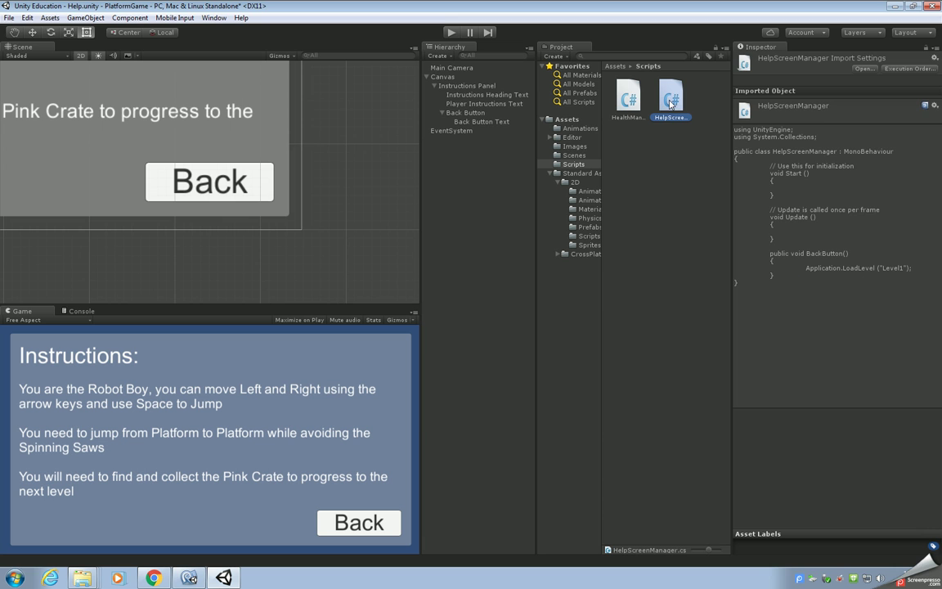
# Attach HelpScreenManager to Main Camera and set Back Button's On Click to HelpScreenManager.BackButton().
pyautogui.moveTo(670, 103); pyautogui.dragTo(467, 70)
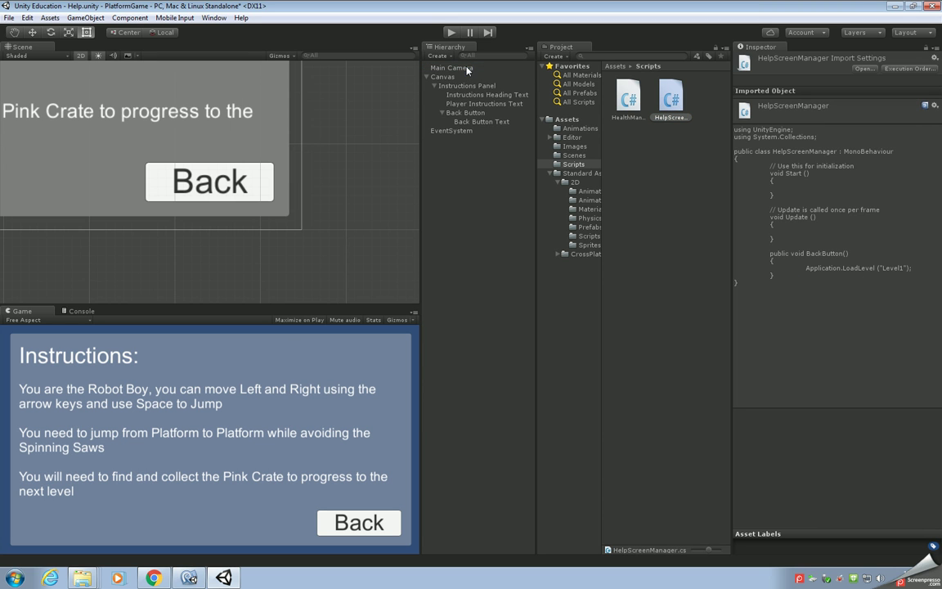
pyautogui.click(464, 113)
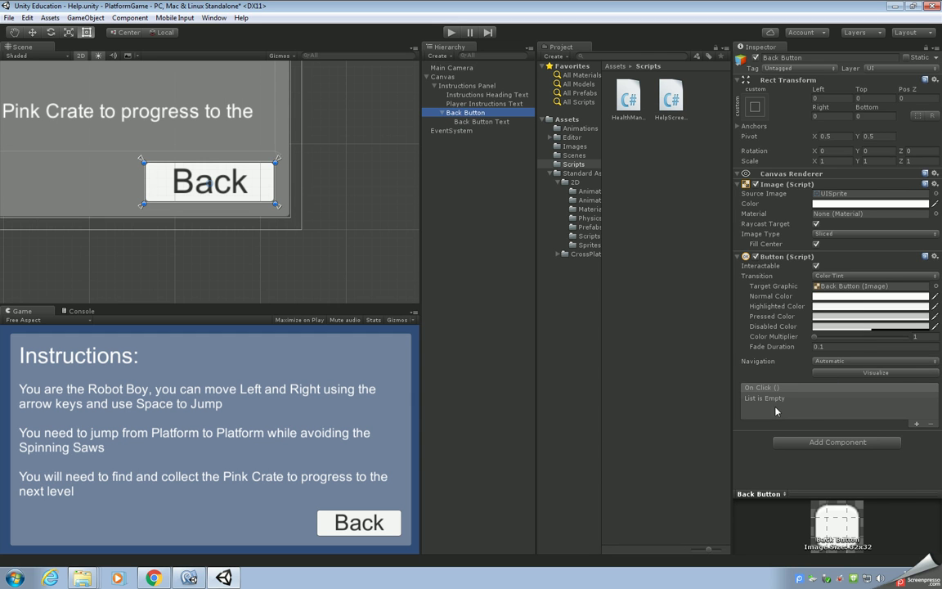
pyautogui.click(917, 423)
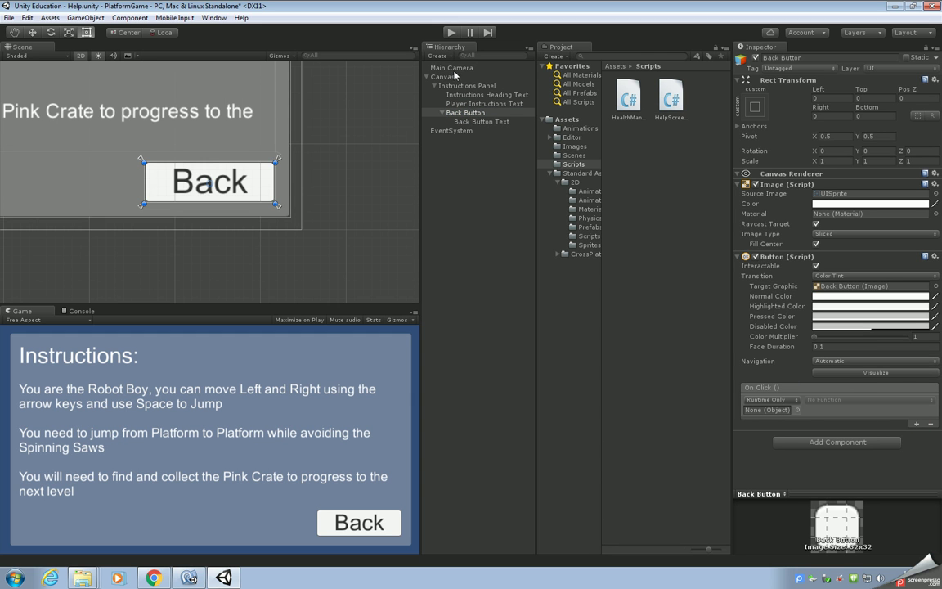
pyautogui.moveTo(453, 68); pyautogui.dragTo(769, 416)
pyautogui.click(880, 404)
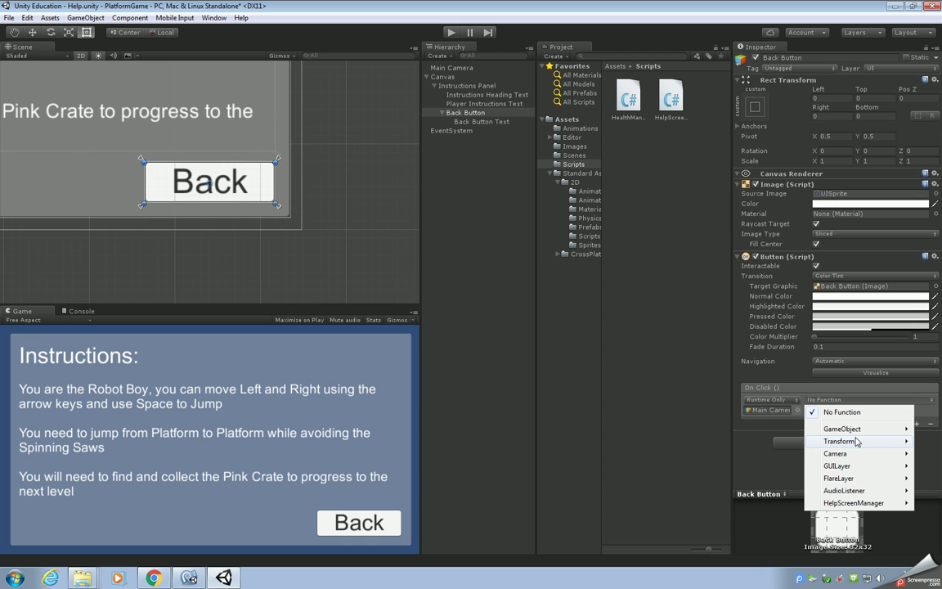
pyautogui.moveTo(855, 505)
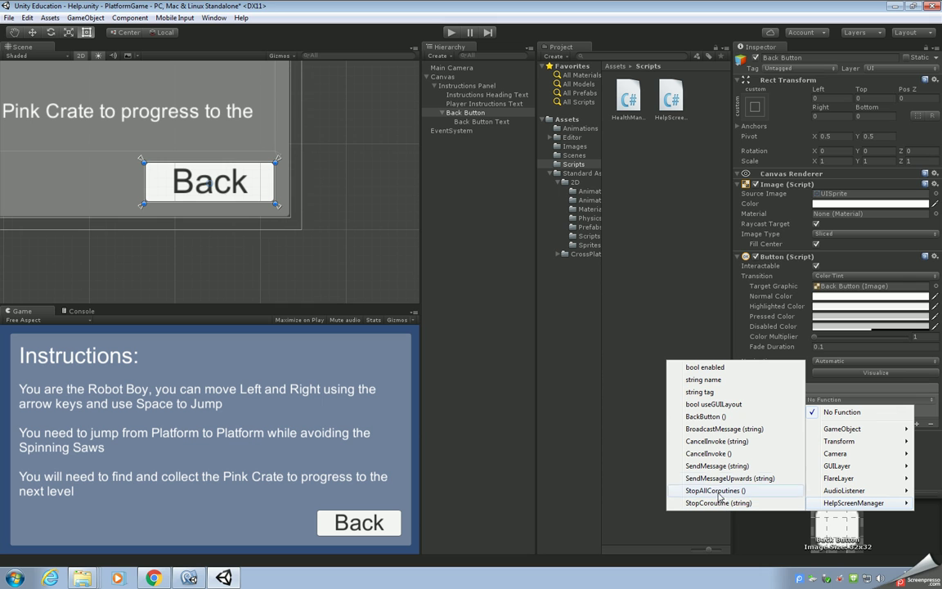
pyautogui.click(702, 417)
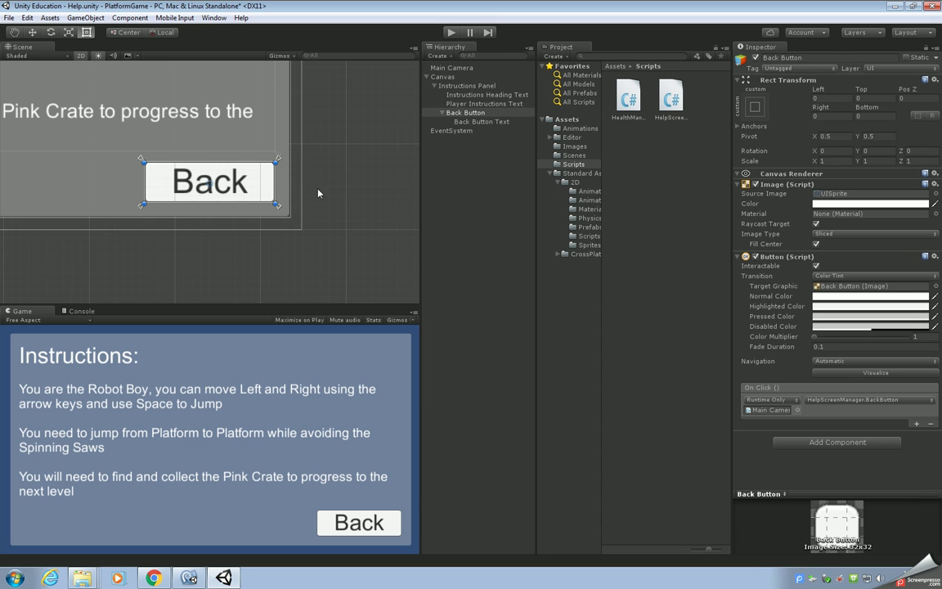
pyautogui.click(451, 33)
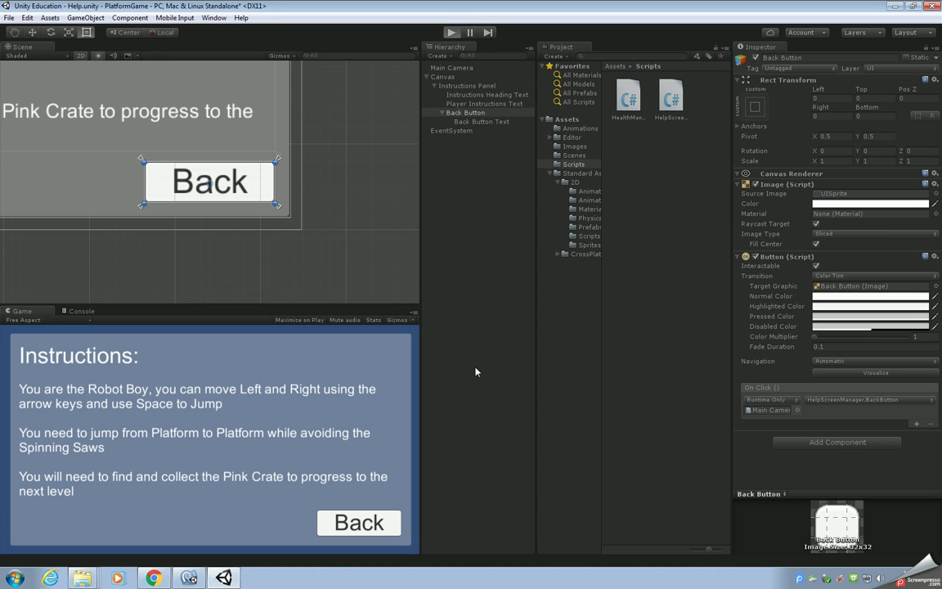
# Test the Back button in Play mode, then add the Help scene to Build Settings.
pyautogui.click(381, 521)
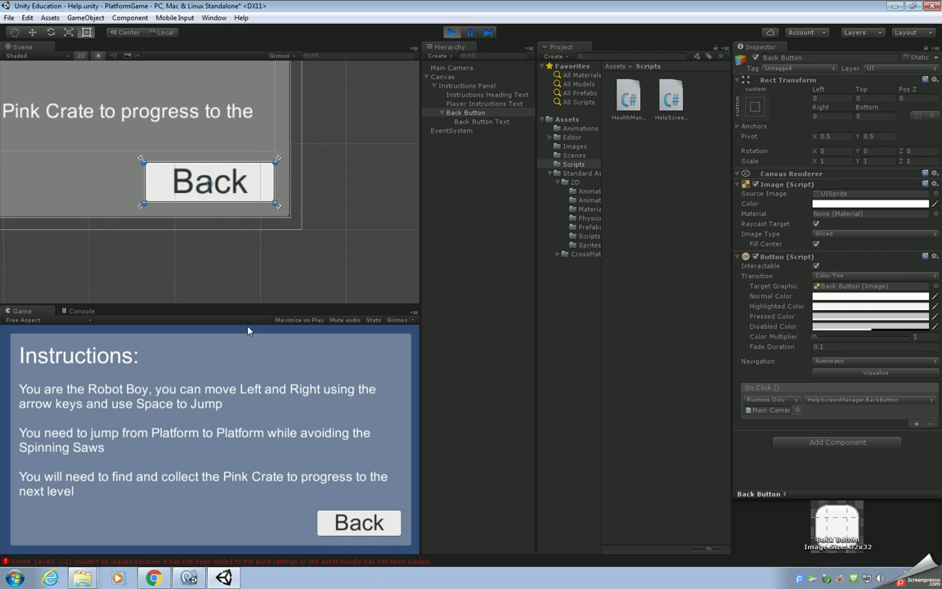
pyautogui.click(451, 32)
pyautogui.click(10, 17)
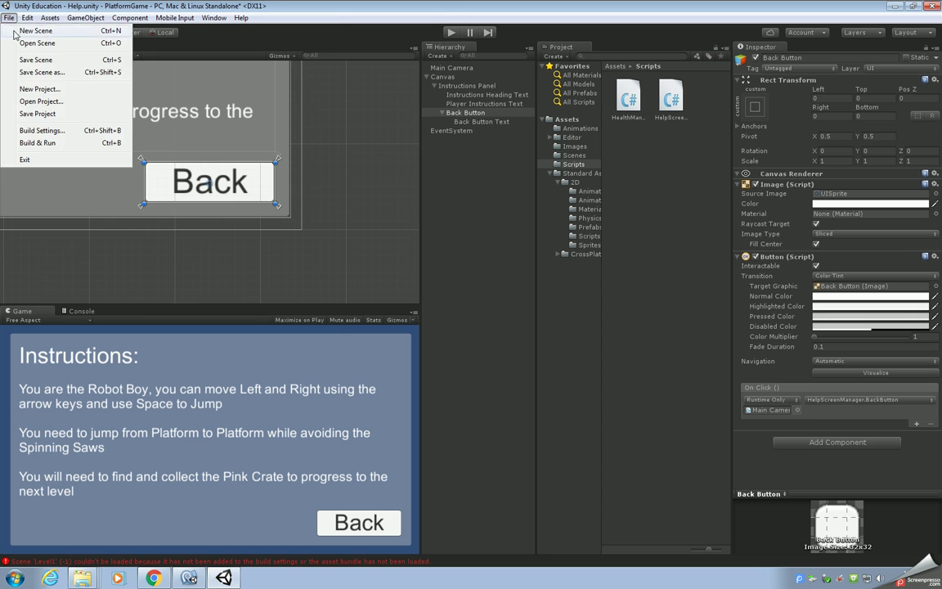
pyautogui.click(41, 118)
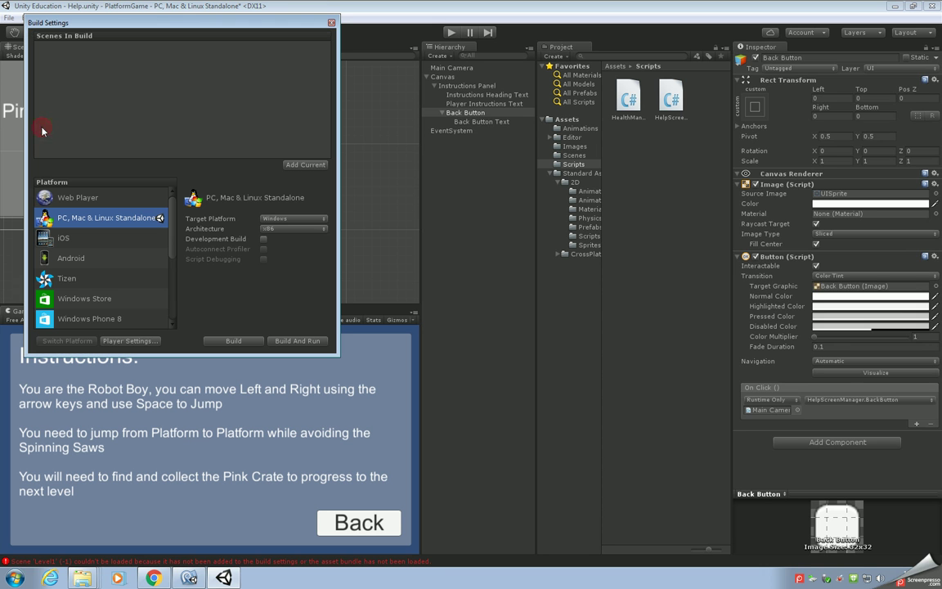
pyautogui.click(301, 166)
# Open the Level1 scene and add it to the build as scene 1.
pyautogui.click(573, 156)
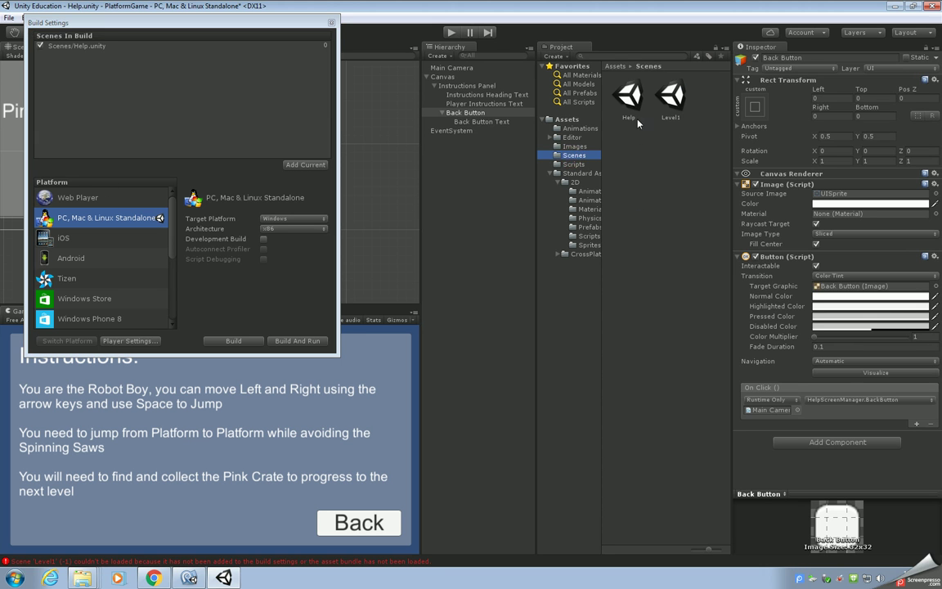
pyautogui.doubleClick(669, 96)
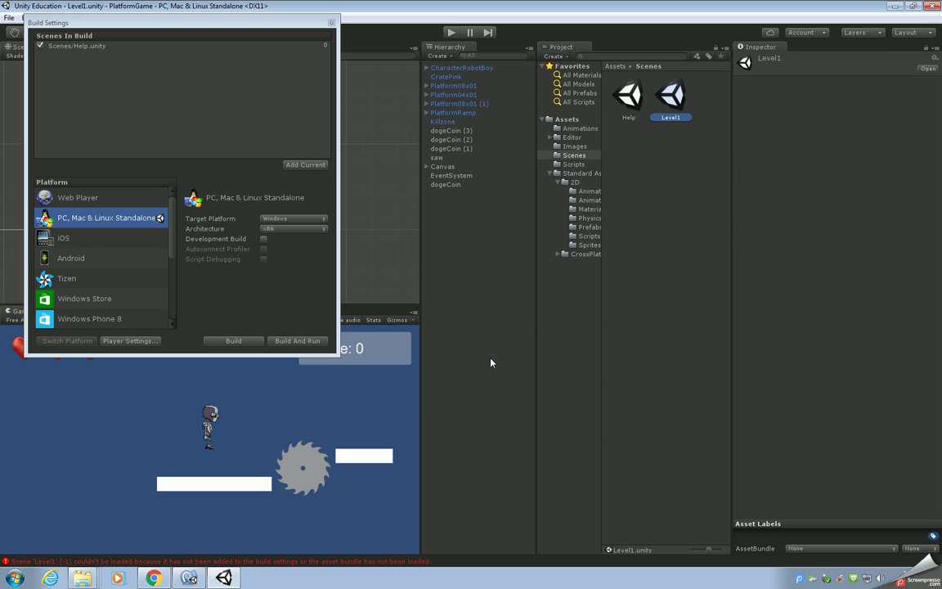
pyautogui.click(305, 166)
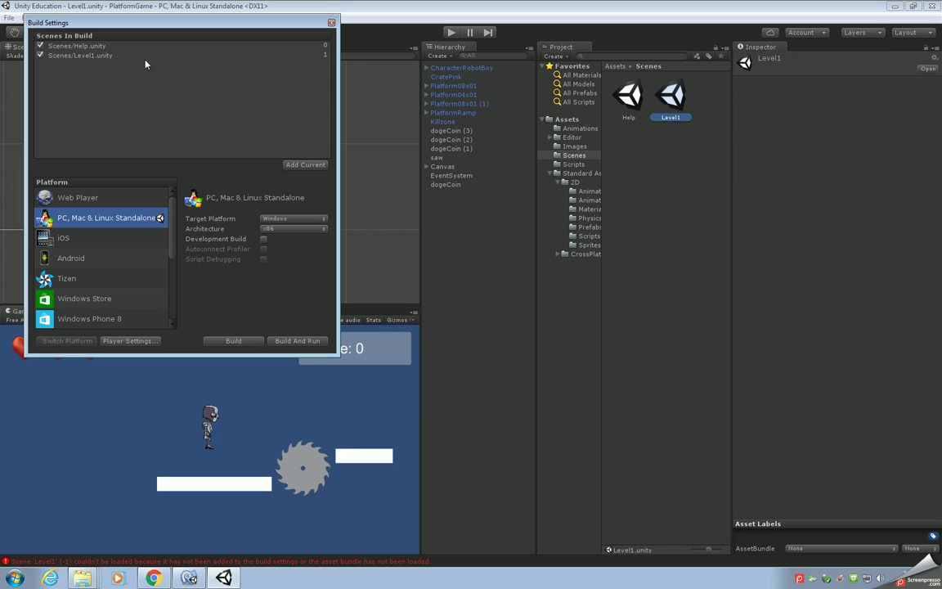
pyautogui.click(331, 23)
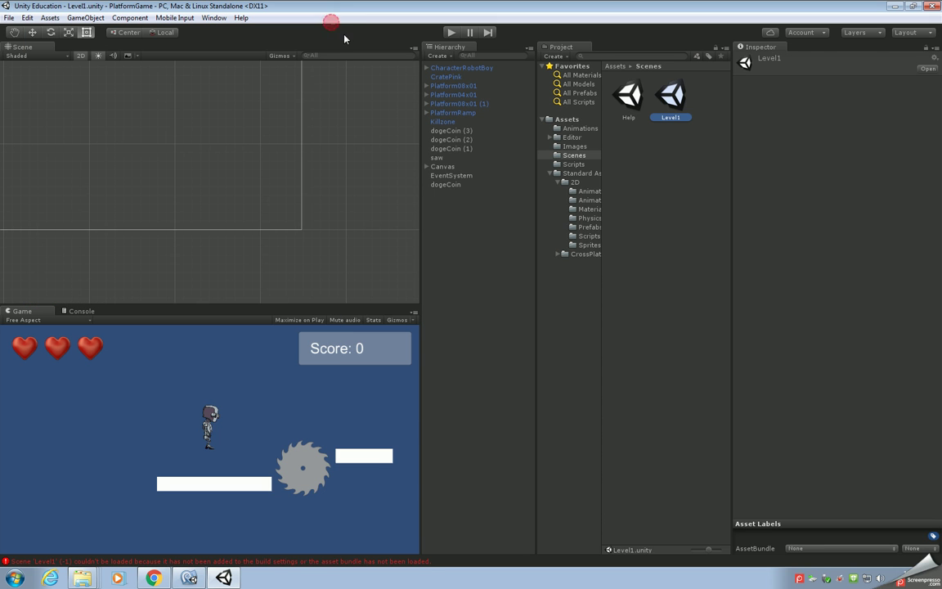
pyautogui.doubleClick(630, 96)
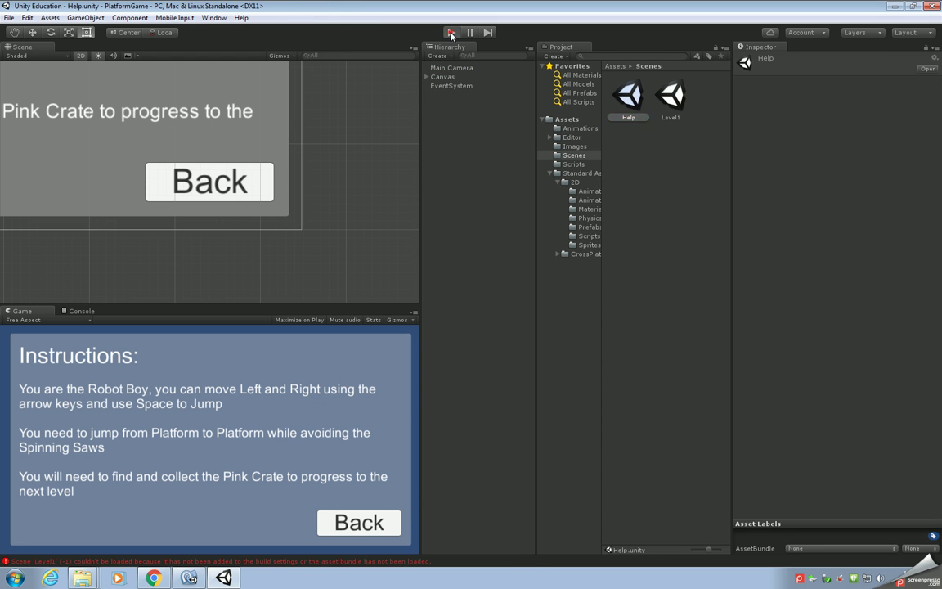
pyautogui.click(451, 32)
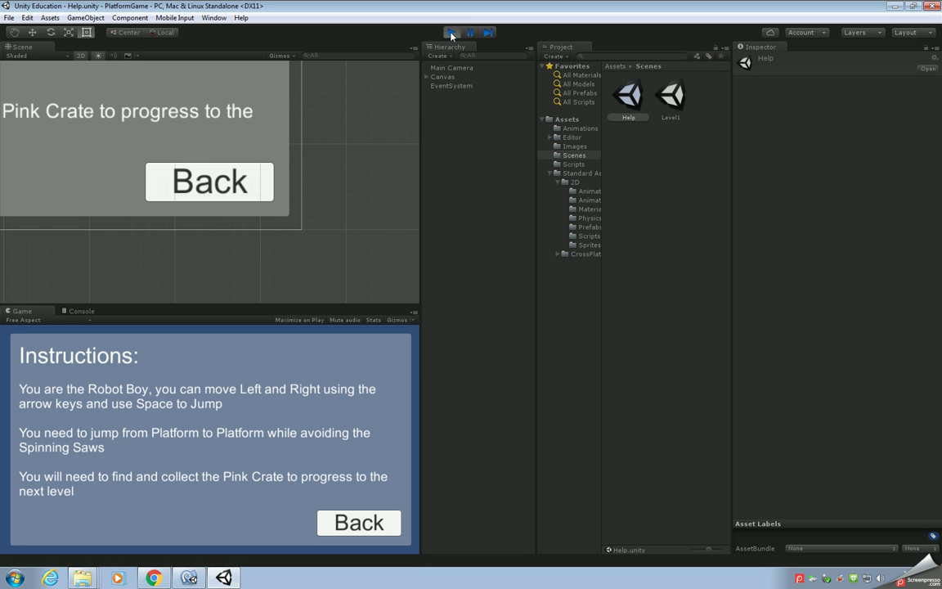
pyautogui.click(352, 526)
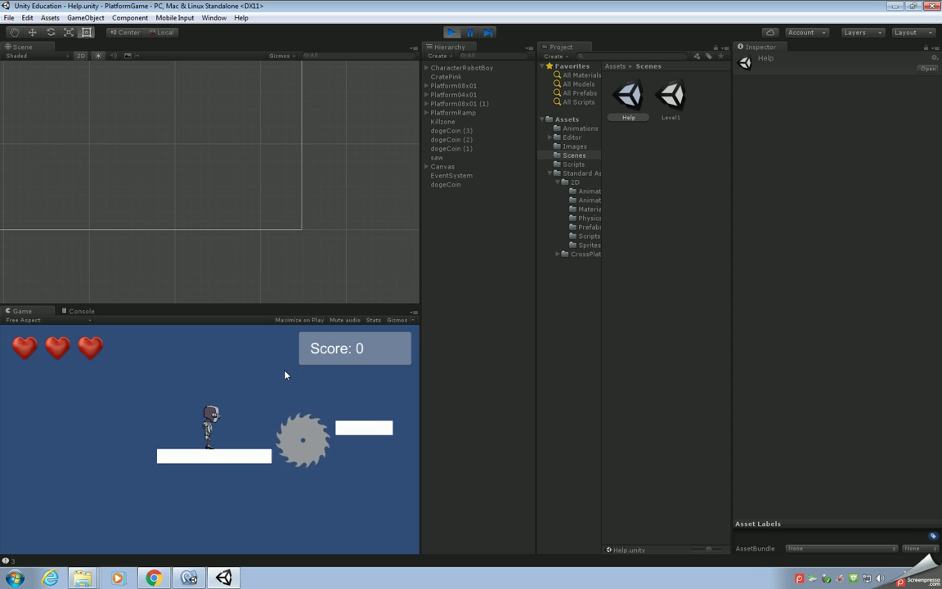
pyautogui.press('space')
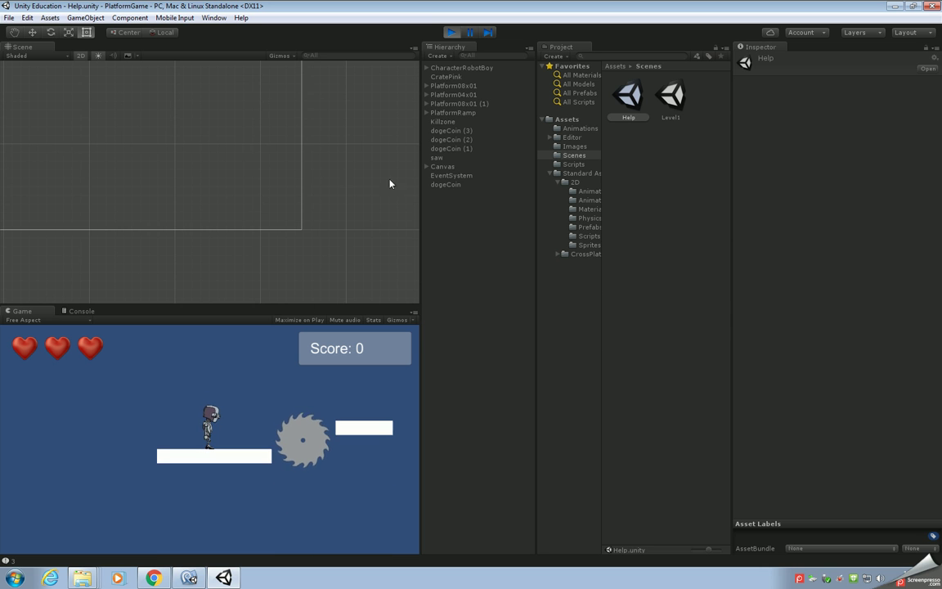
pyautogui.click(451, 32)
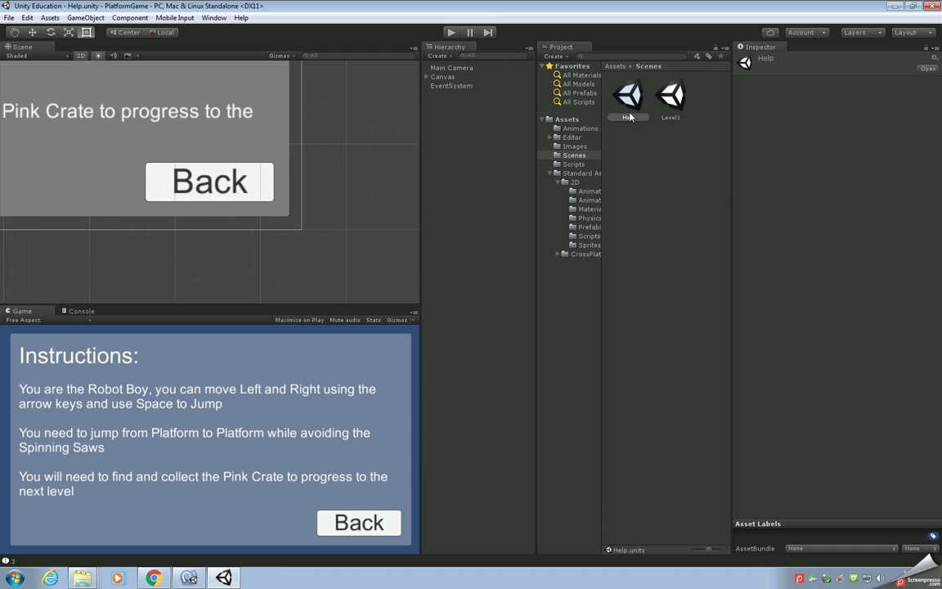
pyautogui.doubleClick(672, 97)
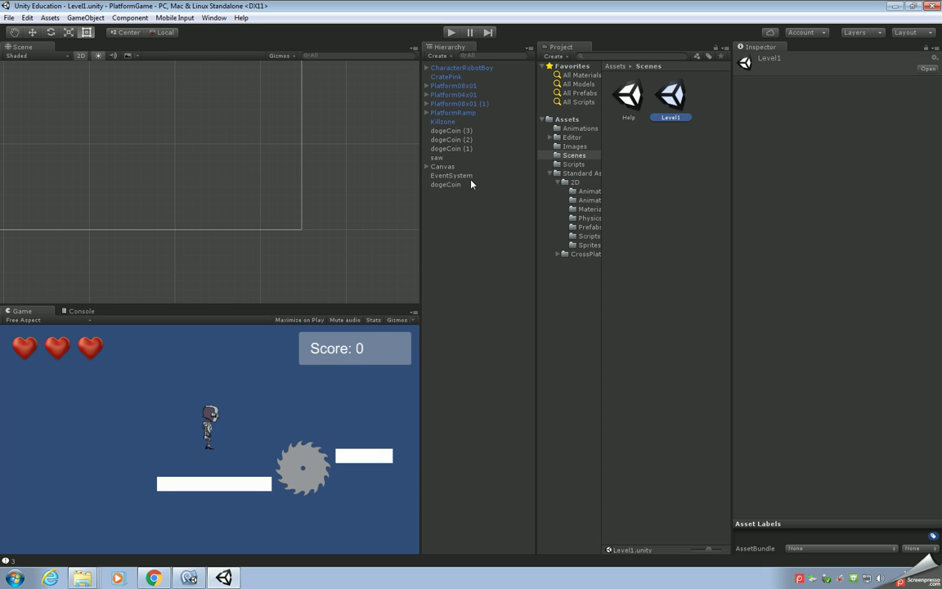
# Drag Level1's Score Panel edges and anchors leftward so the score sits centered along the top.
pyautogui.click(443, 167)
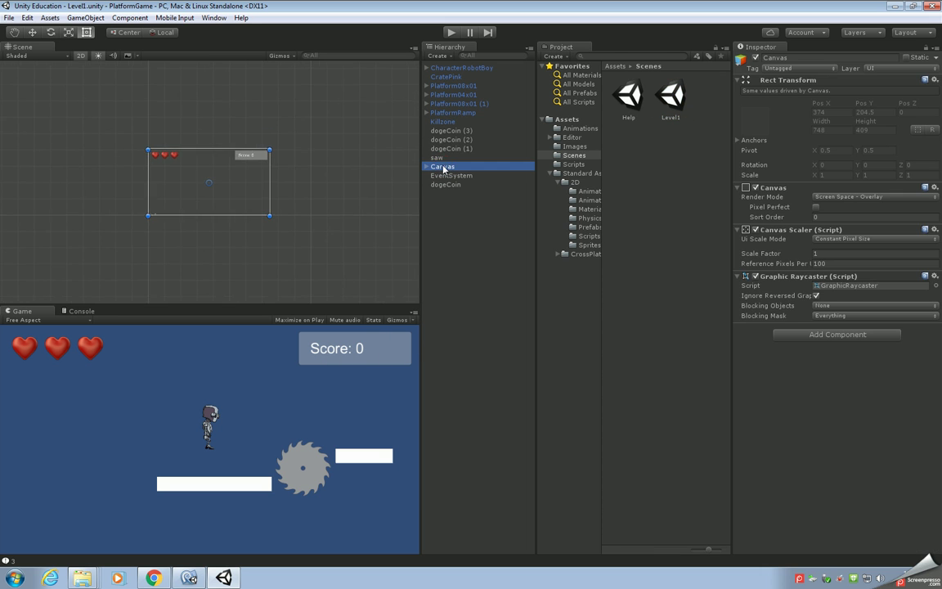
pyautogui.scroll(4, 215, 211)
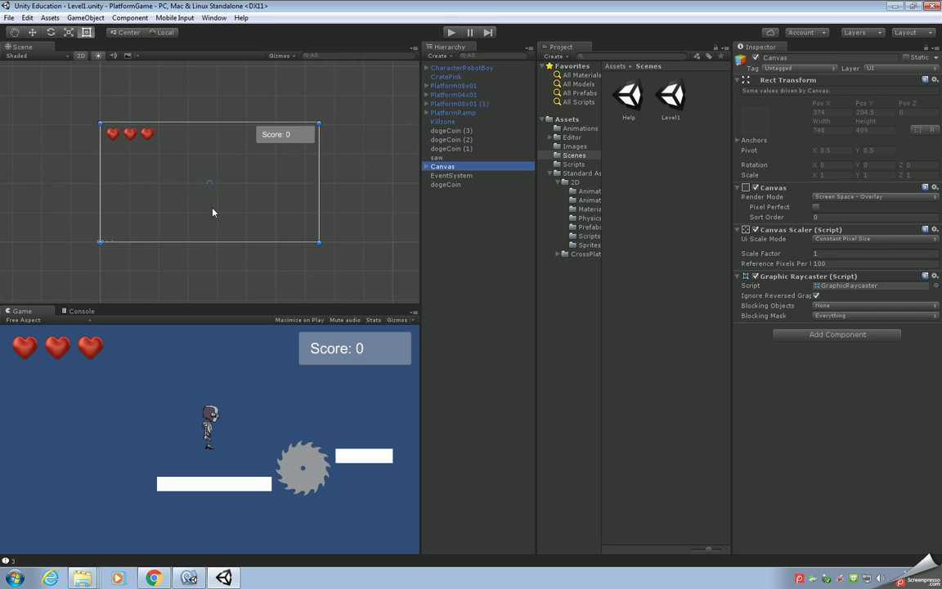
pyautogui.scroll(4, 214, 212)
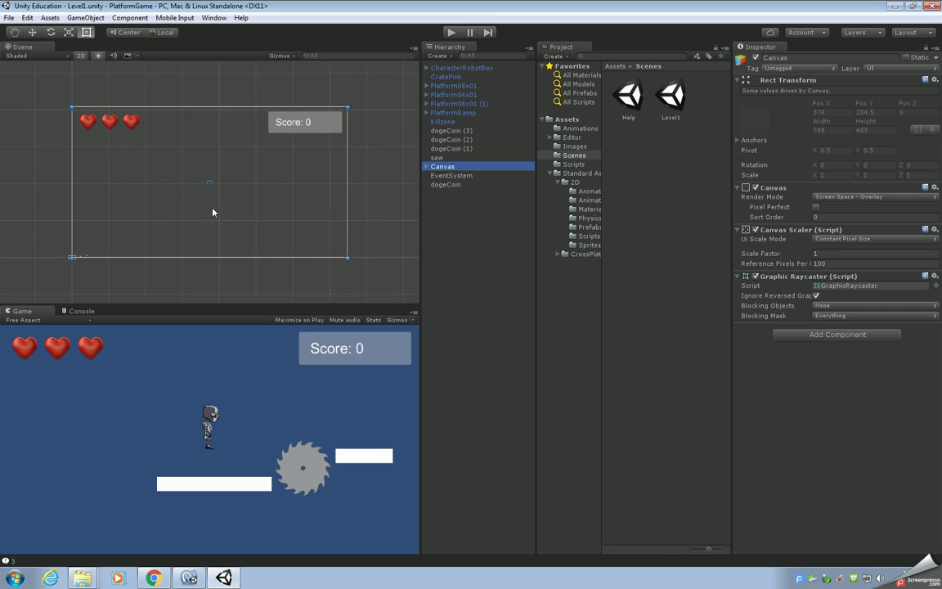
pyautogui.click(425, 167)
pyautogui.click(458, 185)
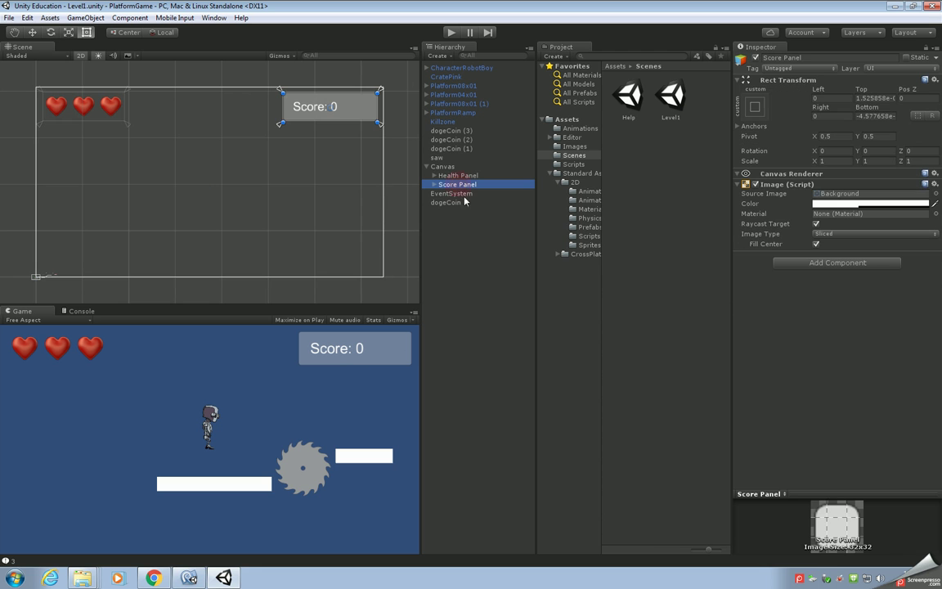
pyautogui.moveTo(282, 122); pyautogui.dragTo(200, 92)
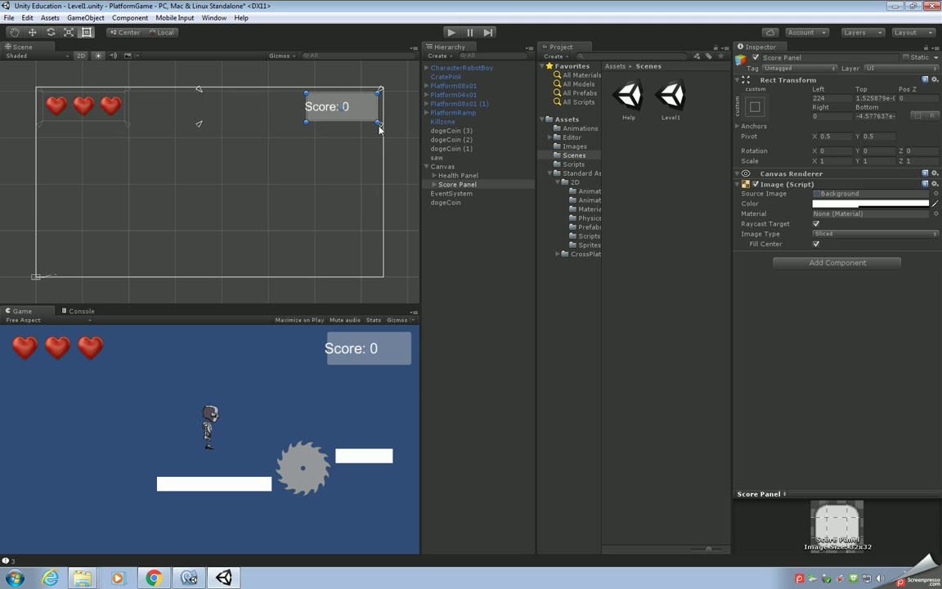
pyautogui.moveTo(380, 124); pyautogui.dragTo(203, 95)
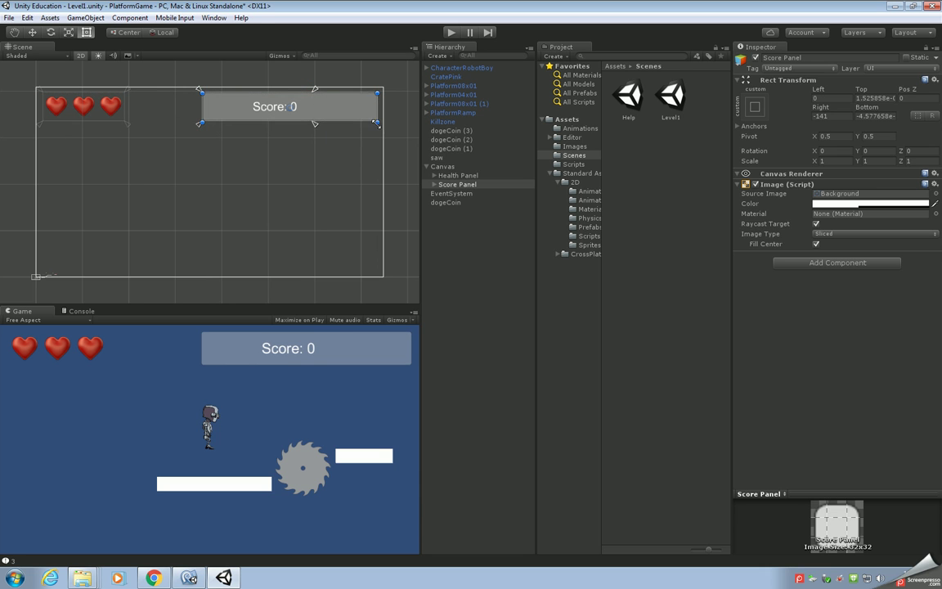
pyautogui.moveTo(378, 114); pyautogui.dragTo(314, 123)
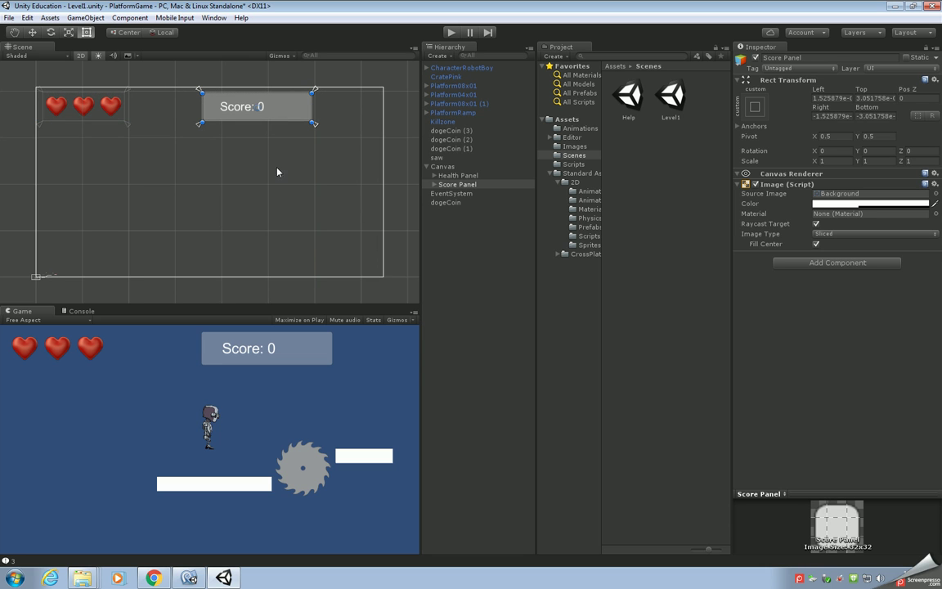
pyautogui.click(435, 185)
pyautogui.click(466, 194)
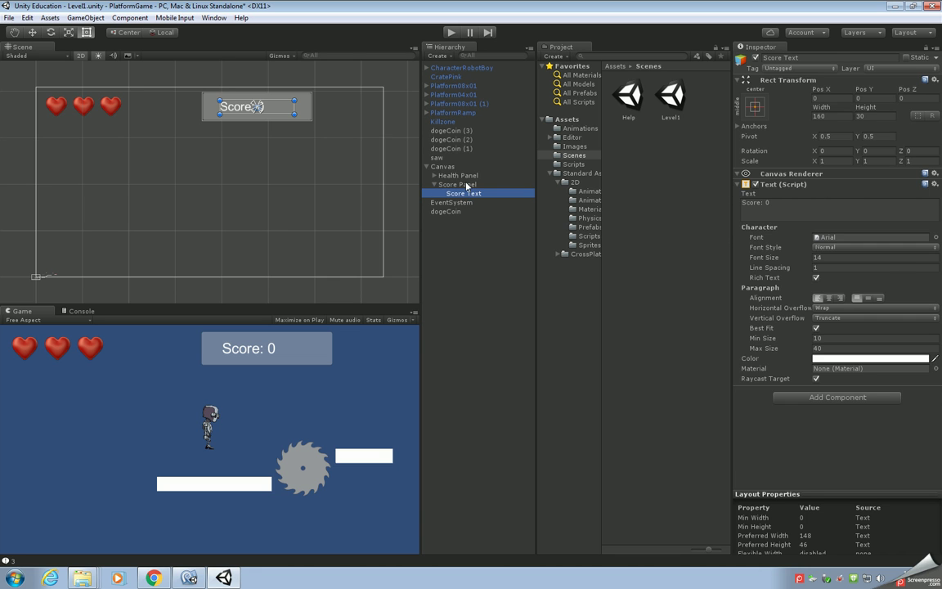
pyautogui.click(439, 185)
pyautogui.click(450, 167)
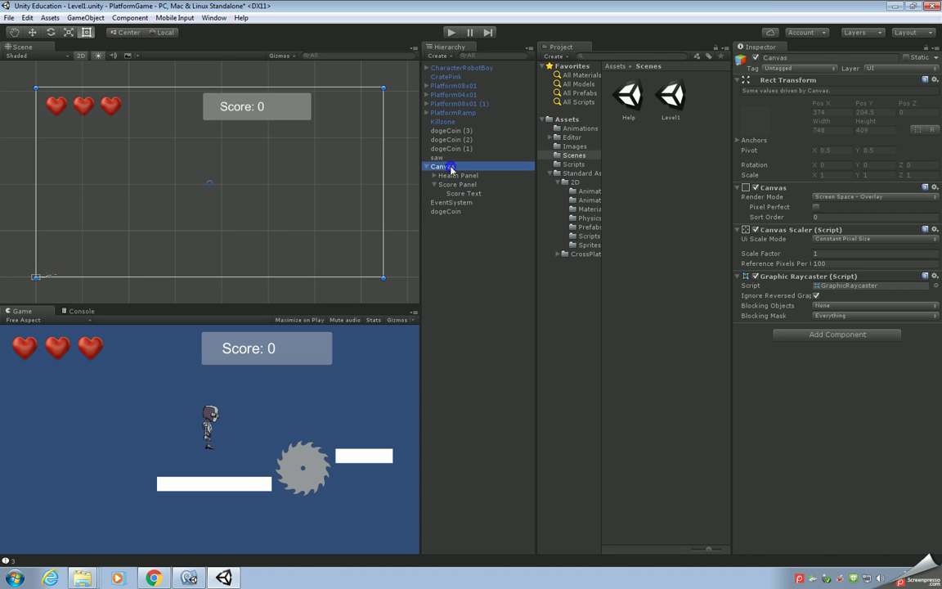
# Add a UI Button under the Canvas named Help Button, with its Text child named Help Button Text.
pyautogui.rightClick(450, 168)
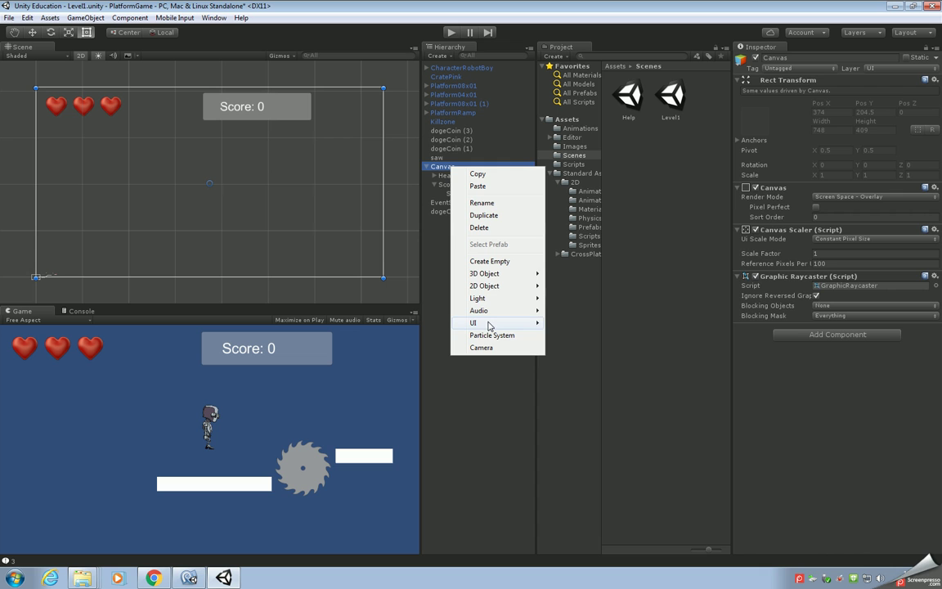
pyautogui.moveTo(479, 322)
pyautogui.click(576, 360)
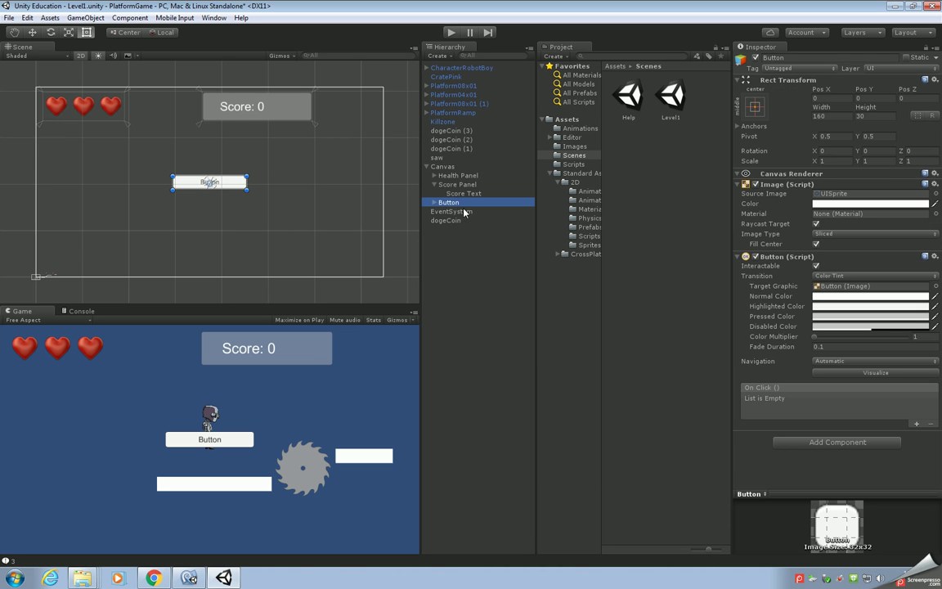
pyautogui.press('F2')
pyautogui.write('H')
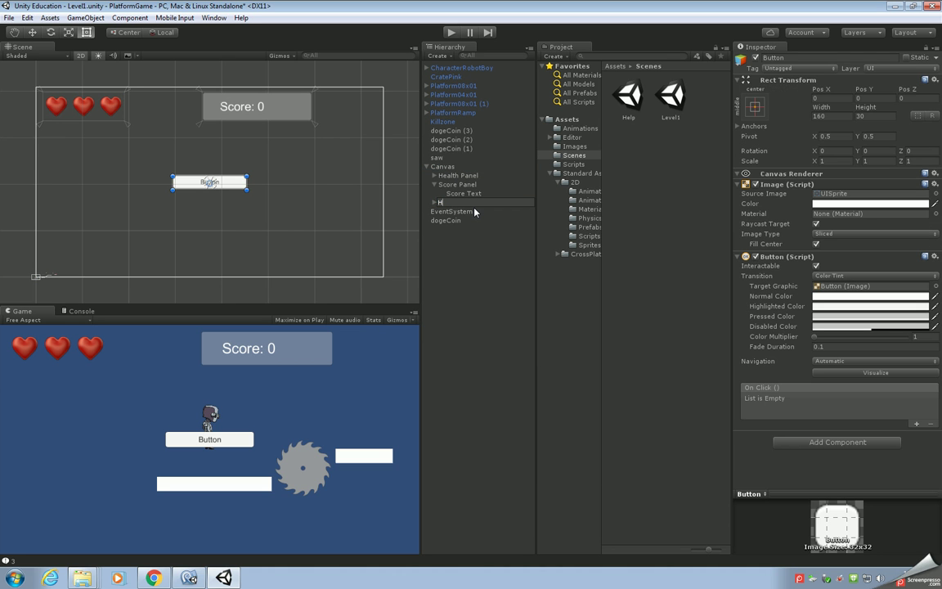
pyautogui.write('elp Button')
pyautogui.press('Return')
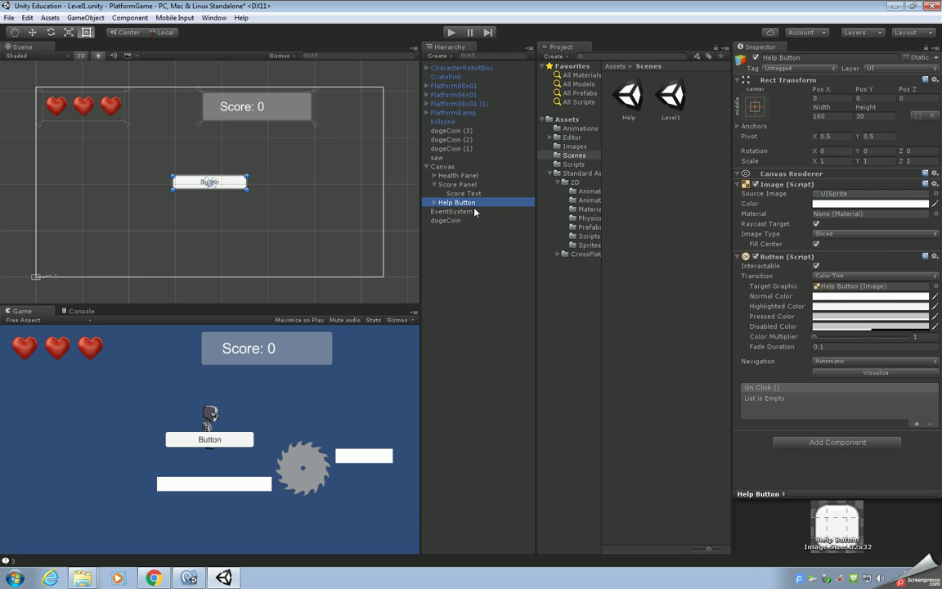
pyautogui.click(434, 202)
pyautogui.click(452, 211)
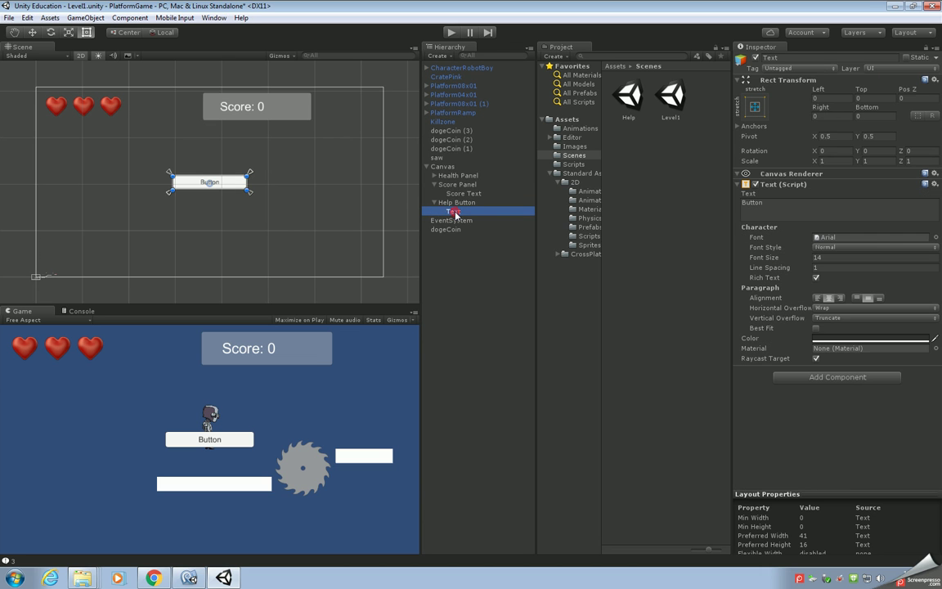
pyautogui.click(455, 212)
pyautogui.write('Help ')
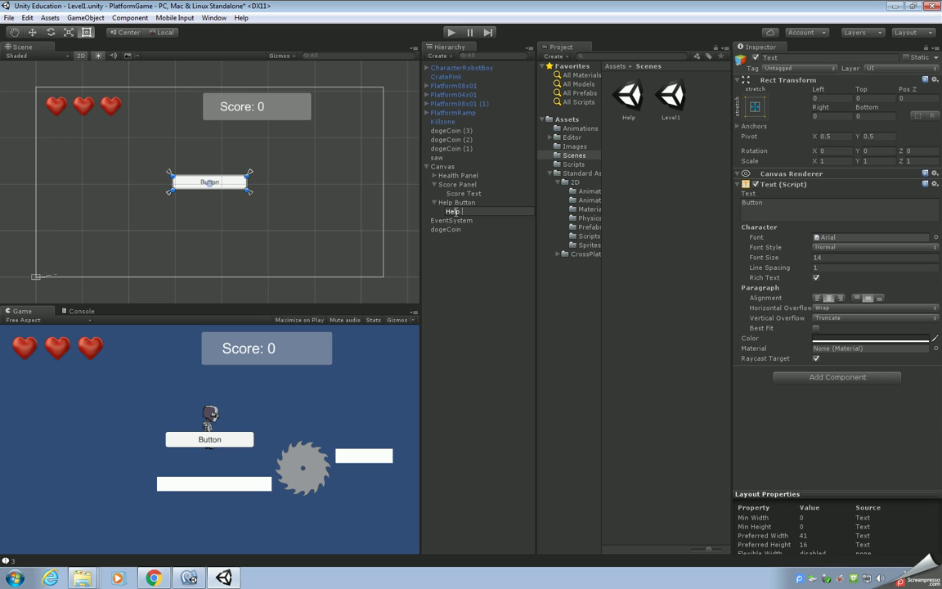
pyautogui.write('Button Text')
pyautogui.press('Return')
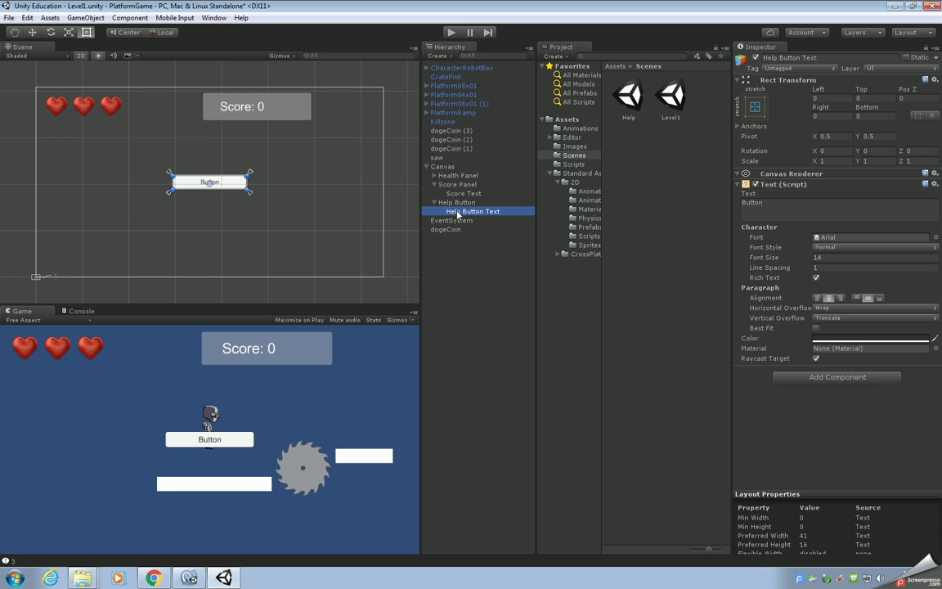
# Undo an accidental rotation, then size and anchor the Help Button in the top-right corner.
pyautogui.moveTo(250, 172); pyautogui.dragTo(230, 212)
pyautogui.hotkey('ctrl', 'z')
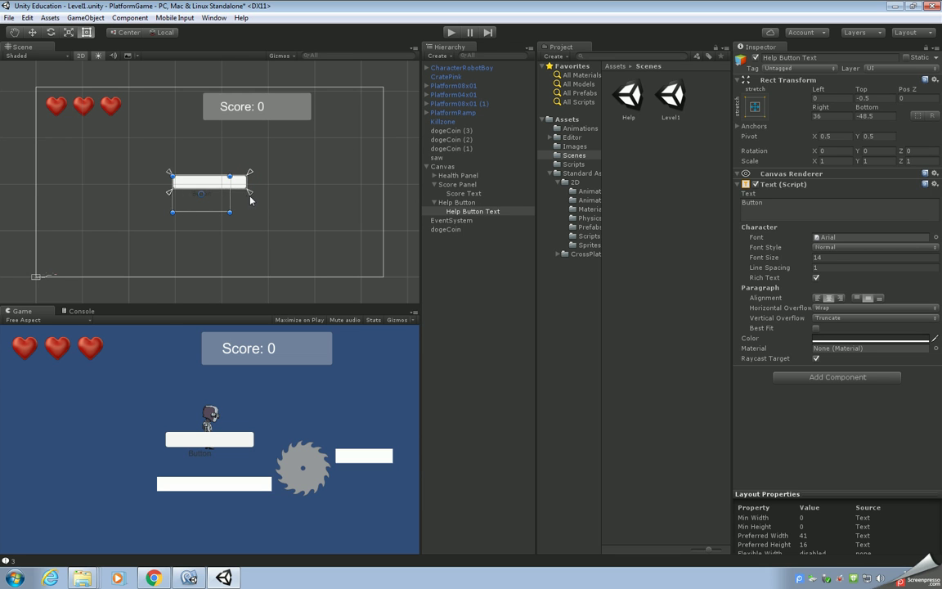
pyautogui.hotkey('ctrl', 'z')
pyautogui.click(463, 203)
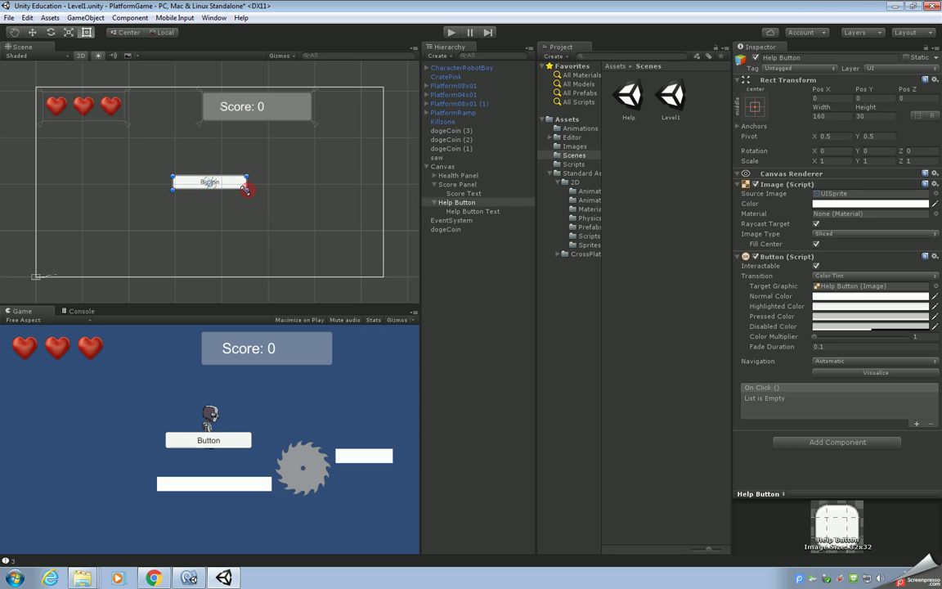
pyautogui.moveTo(246, 189); pyautogui.dragTo(380, 88)
pyautogui.moveTo(206, 189); pyautogui.dragTo(315, 125)
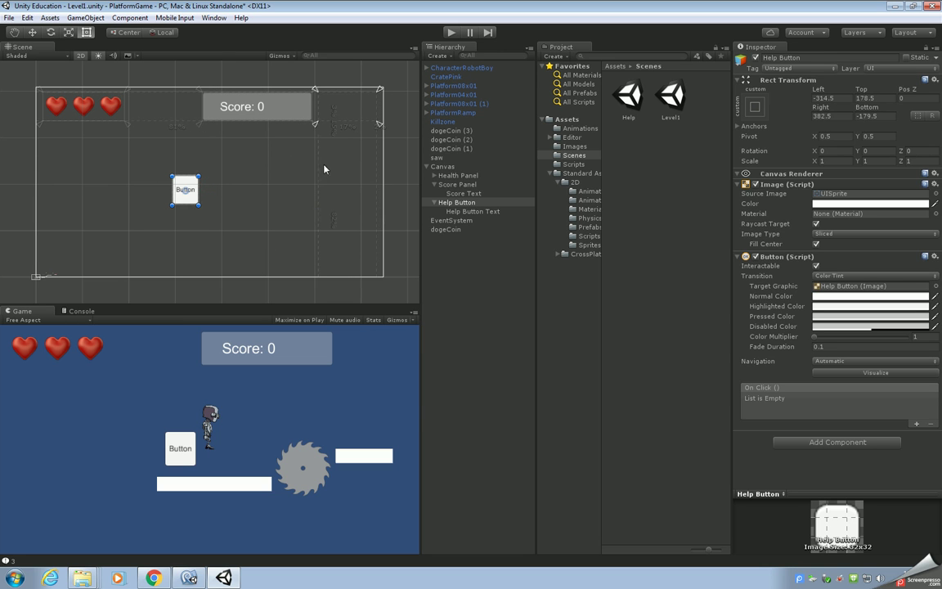
pyautogui.moveTo(199, 173); pyautogui.dragTo(379, 90)
pyautogui.moveTo(173, 206); pyautogui.dragTo(316, 125)
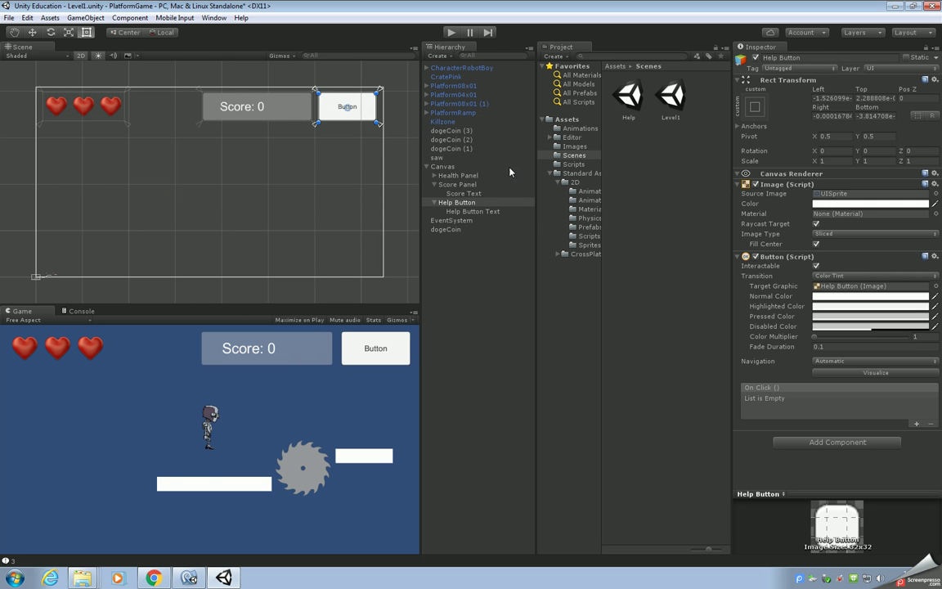
pyautogui.click(481, 211)
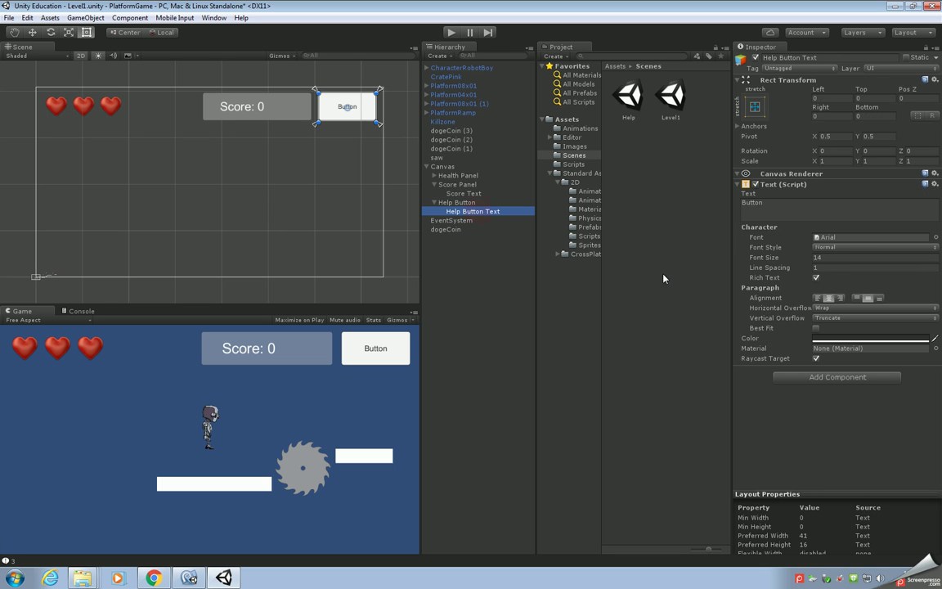
# Change the Help button label to read Help with Best Fit enabled.
pyautogui.click(773, 202)
pyautogui.write('Help')
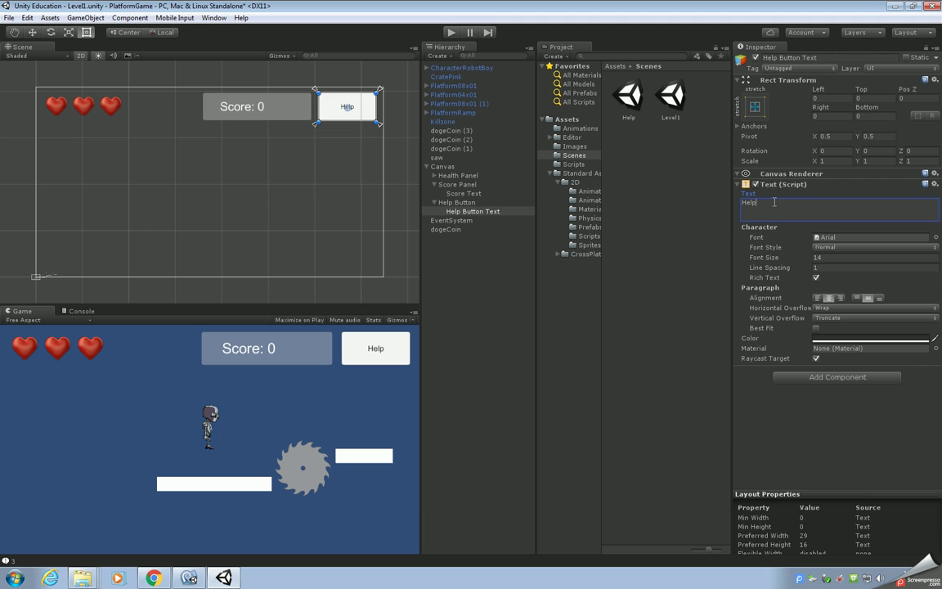
pyautogui.click(815, 328)
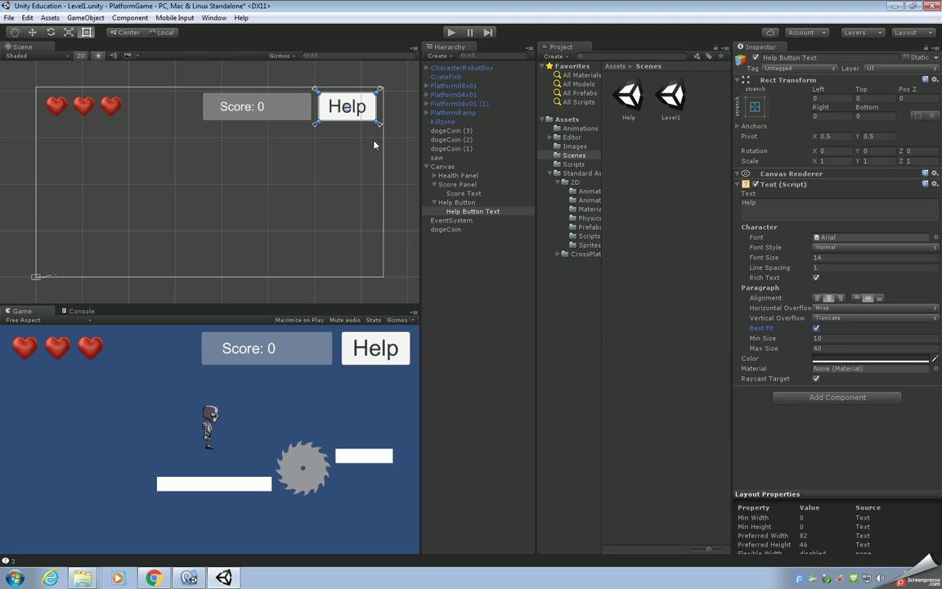
# Open the HealthManager script from Assets/Scripts in the code editor.
pyautogui.click(573, 164)
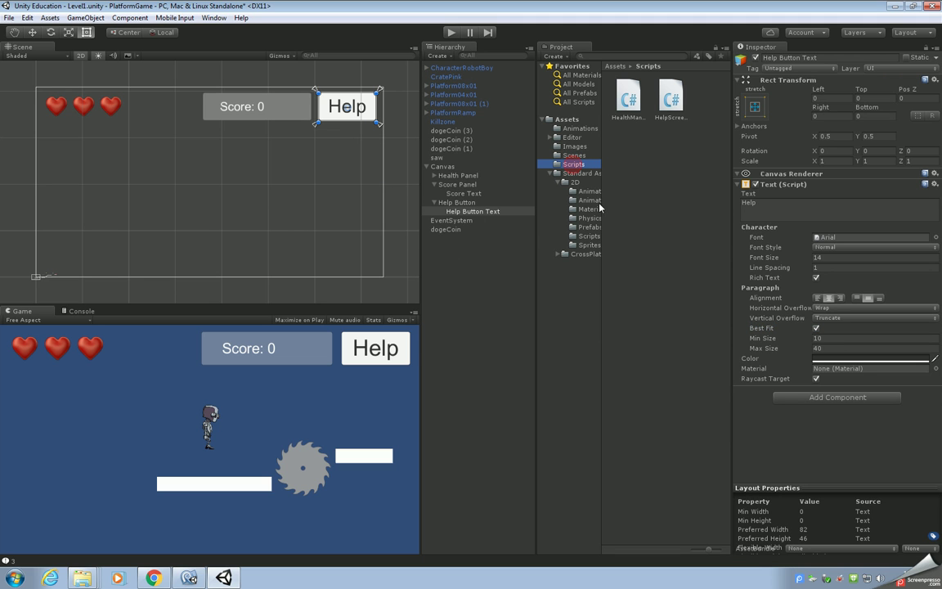
pyautogui.click(628, 104)
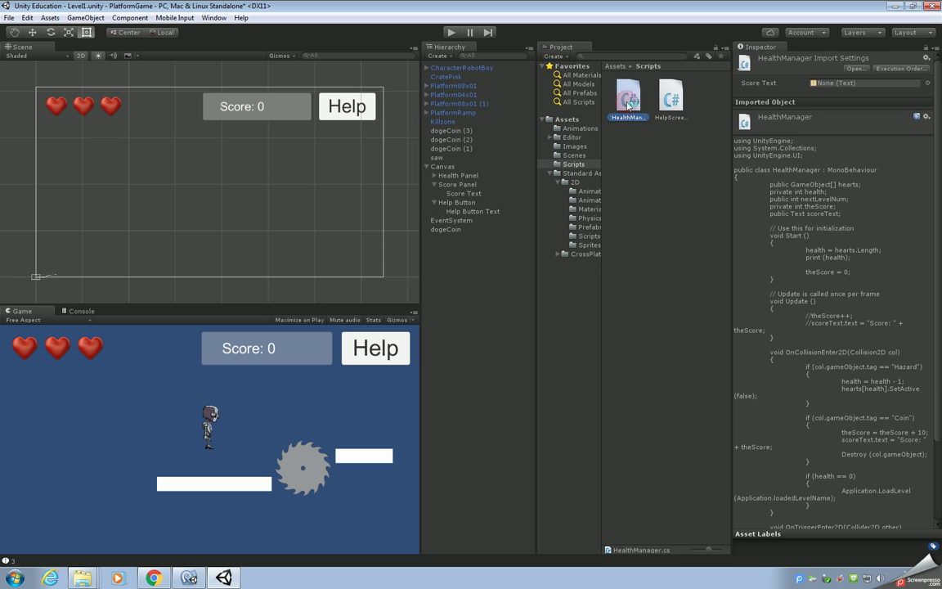
pyautogui.doubleClick(620, 121)
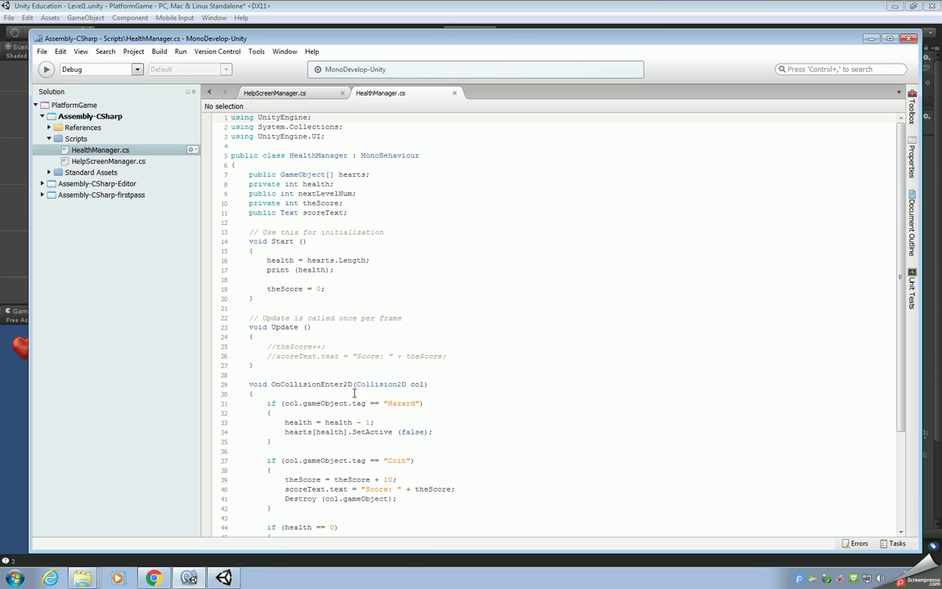
# Below OnTriggerEnter2D, declare a new method public void HelpButton() with an opening brace.
pyautogui.scroll(-5, 319, 353)
pyautogui.click(266, 514)
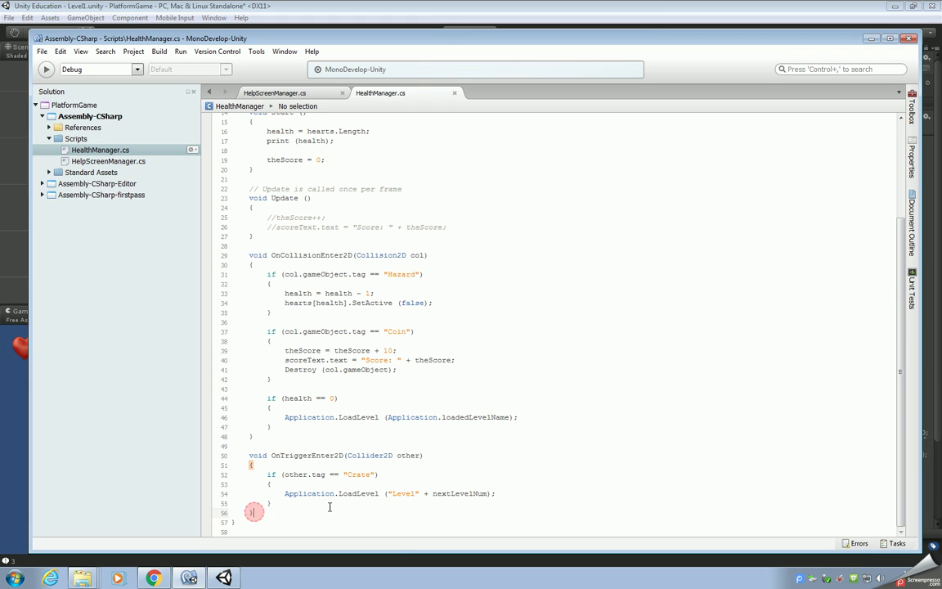
pyautogui.press('Return')
pyautogui.press('Return')
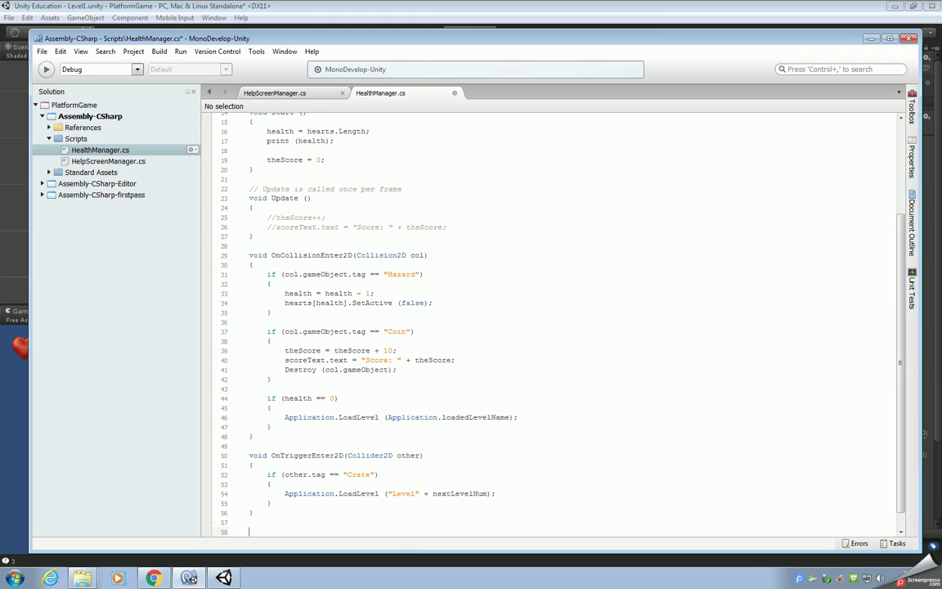
pyautogui.write('public')
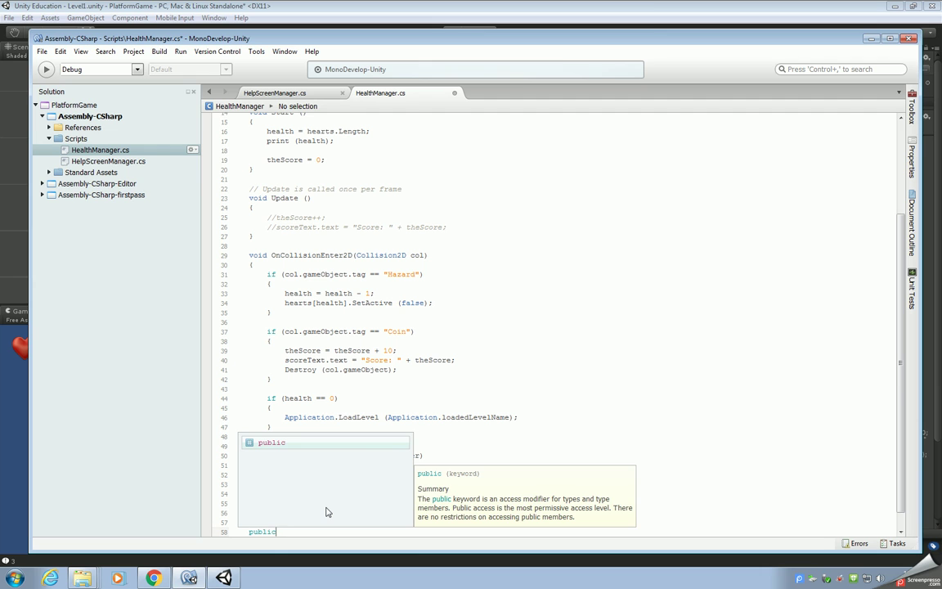
pyautogui.write(' vo')
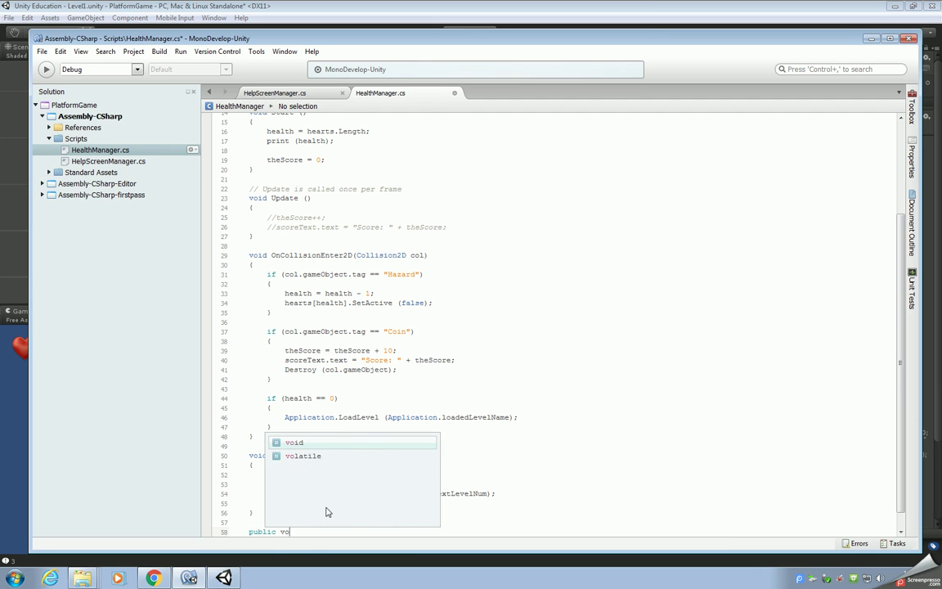
pyautogui.write('id HelpButton')
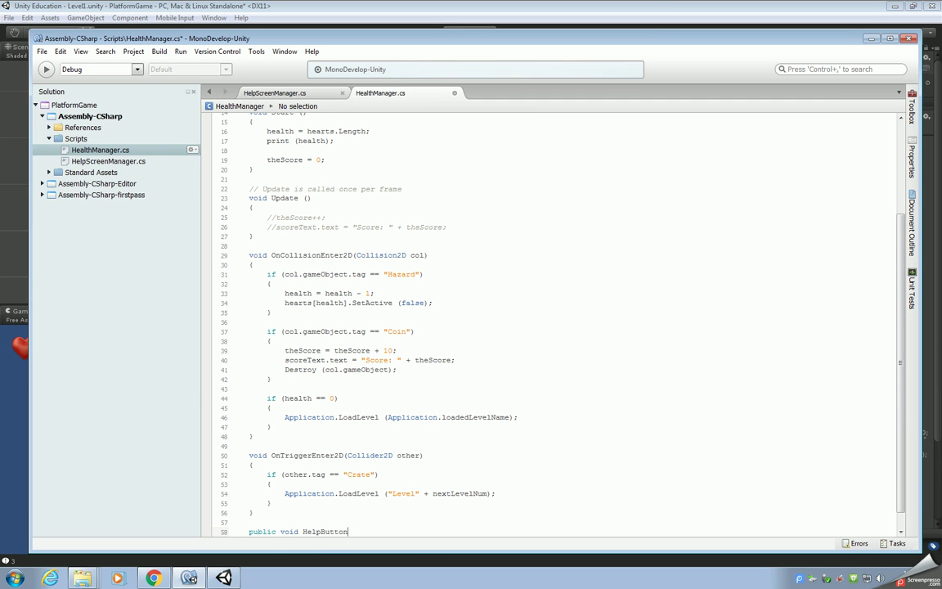
pyautogui.write('()')
pyautogui.press('Return')
pyautogui.write('{')
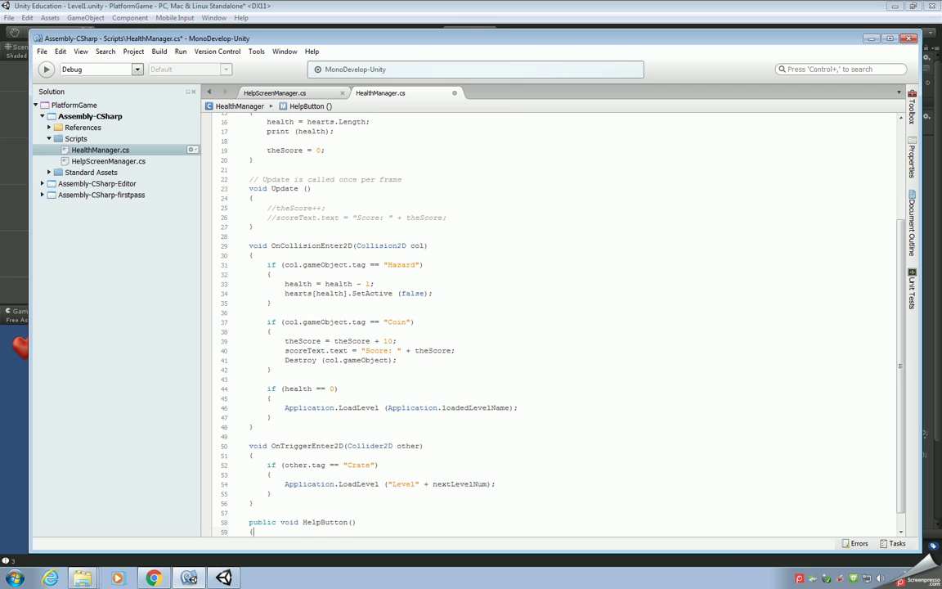
pyautogui.press('Return')
# Fill the method body with Application.LoadLevel ("Help");, close it, and save HealthManager.cs.
pyautogui.write('Appl')
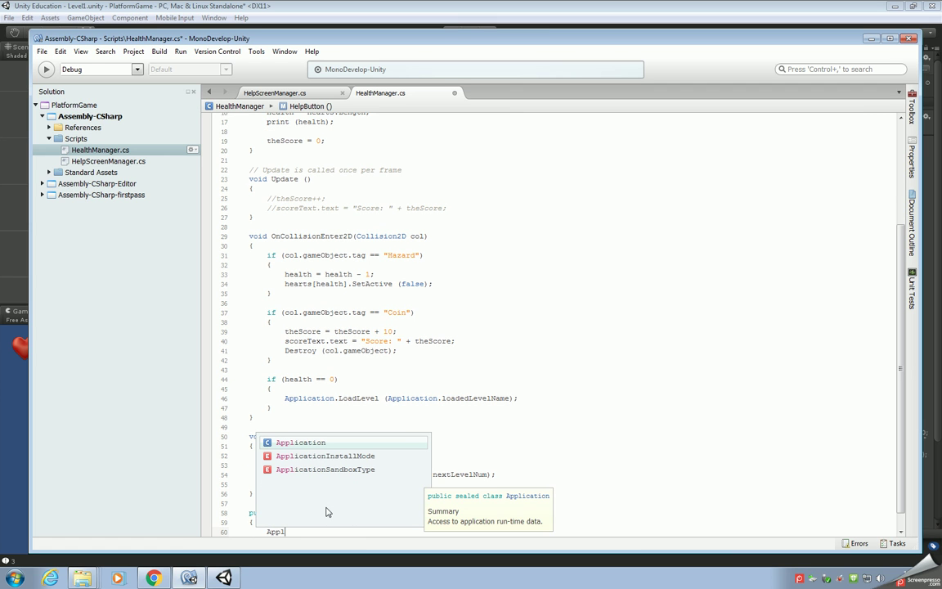
pyautogui.write('ication.')
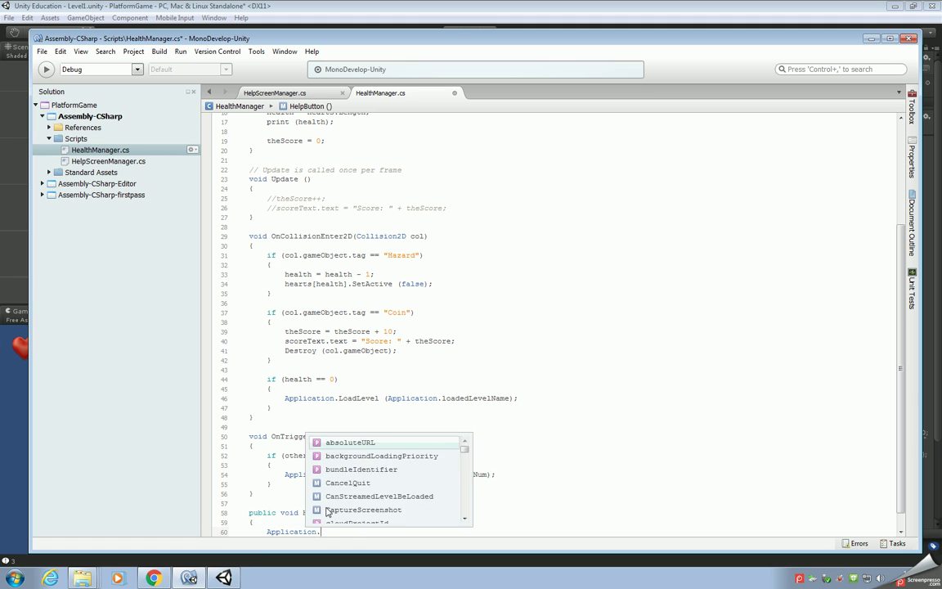
pyautogui.write('LoadLevel ("')
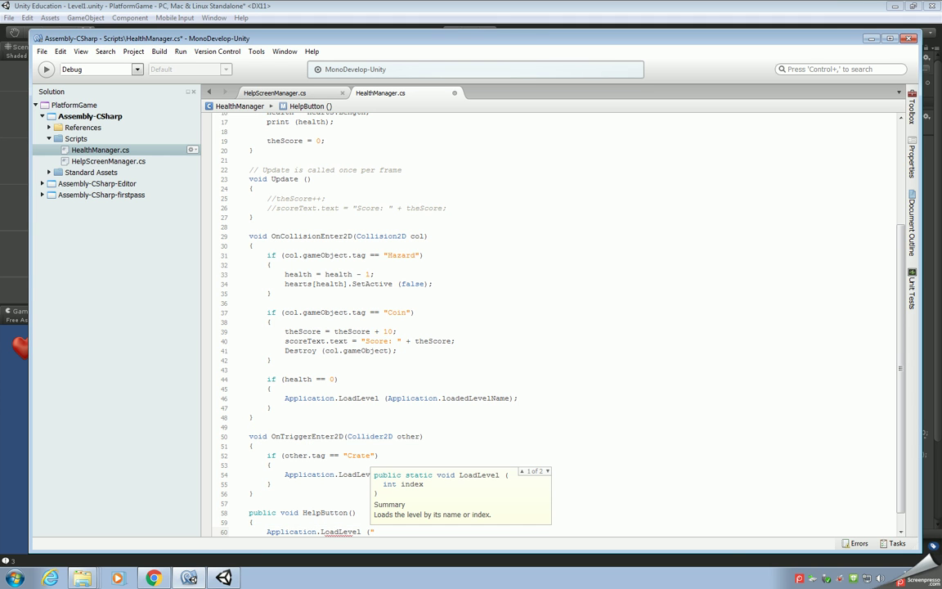
pyautogui.write('Help");')
pyautogui.press('Return')
pyautogui.write('}')
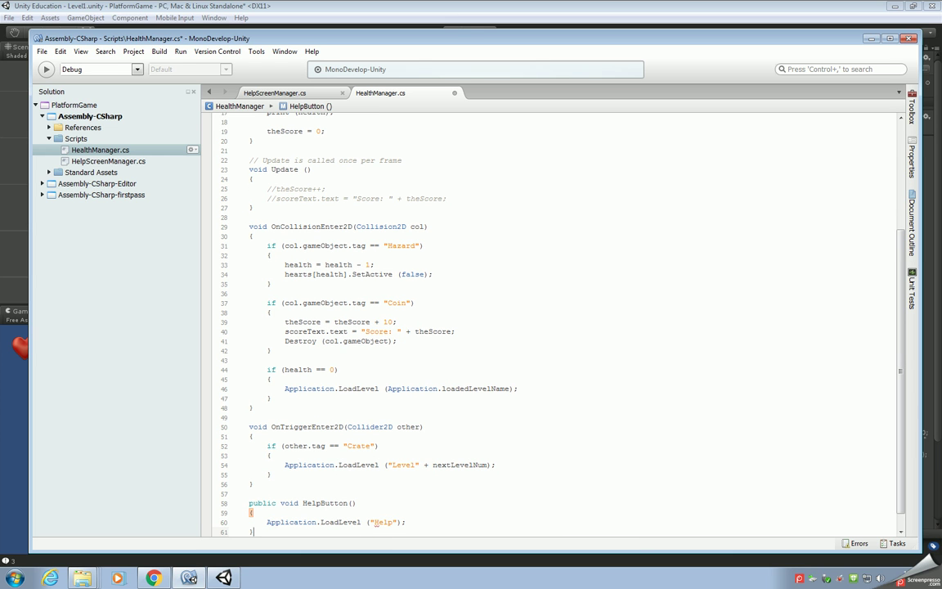
pyautogui.press('Up')
pyautogui.press('Up')
pyautogui.press('Up')
pyautogui.press('Up')
pyautogui.press('Up')
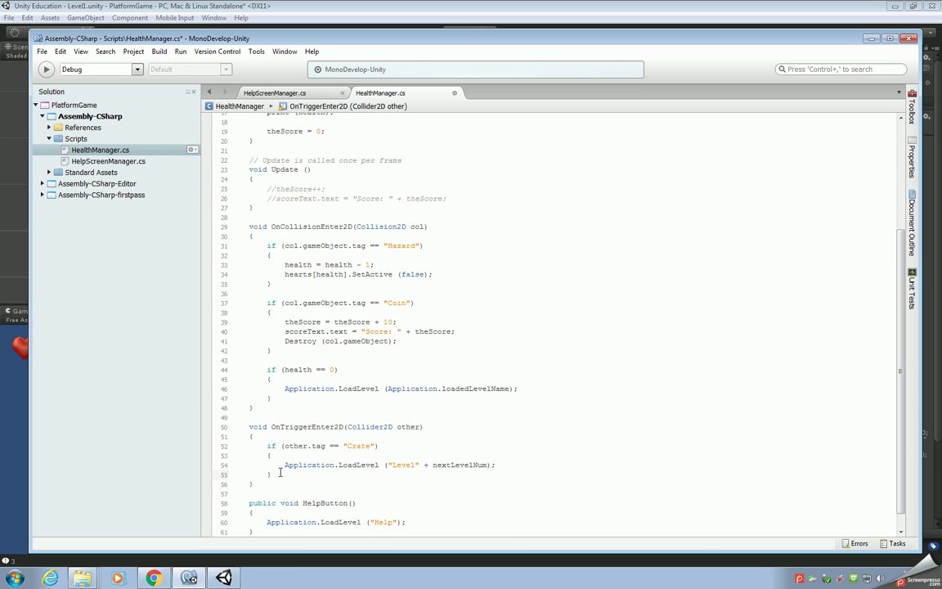
pyautogui.click(42, 53)
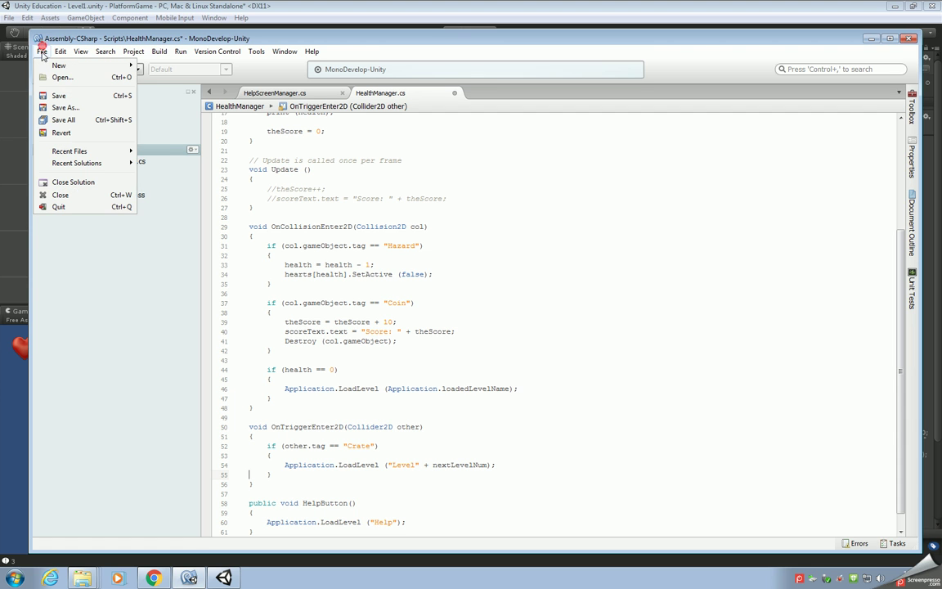
pyautogui.click(59, 96)
# Add an On Click entry to Help Button targeting CharacterRobotBoy, calling HealthManager.HelpButton ().
pyautogui.click(244, 5)
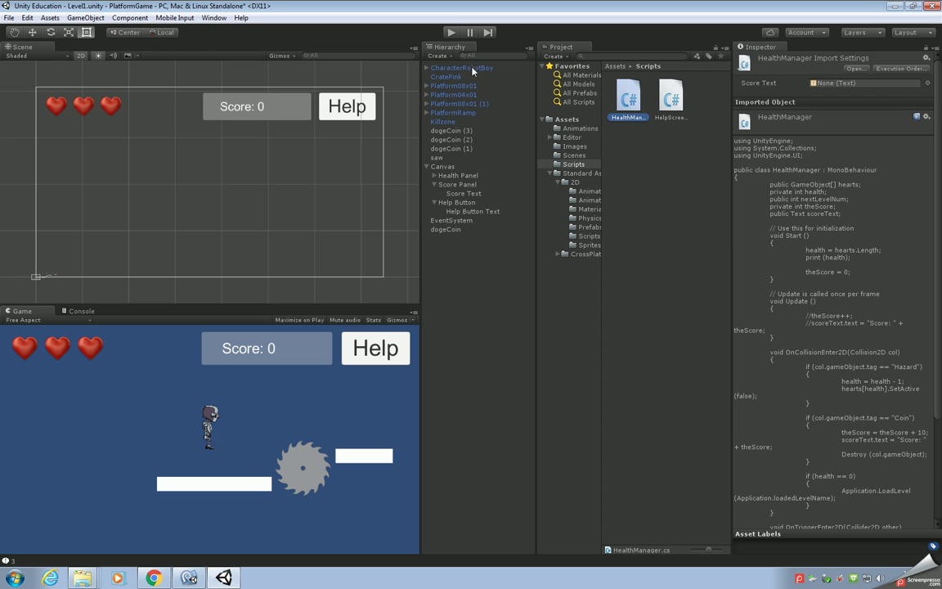
pyautogui.click(454, 203)
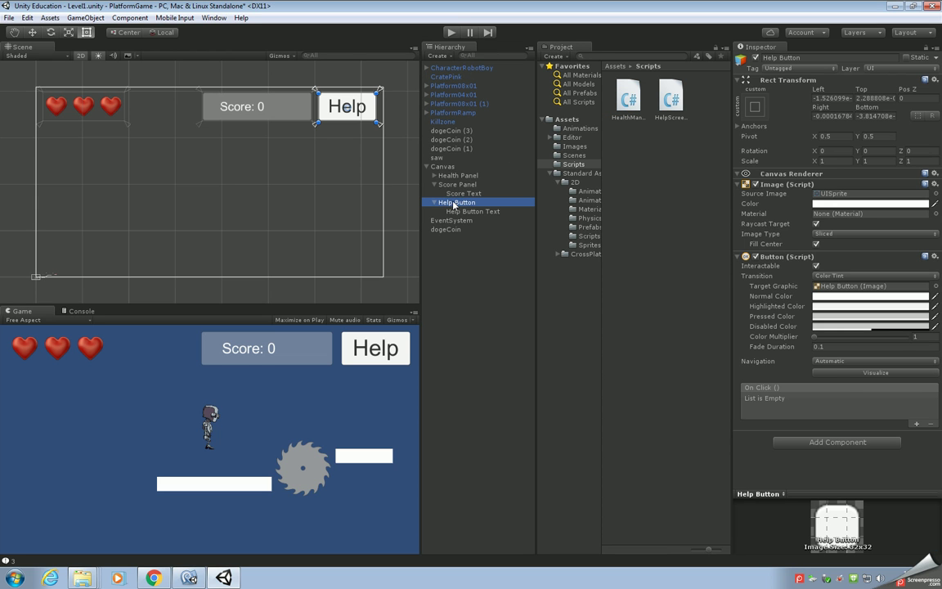
pyautogui.click(917, 424)
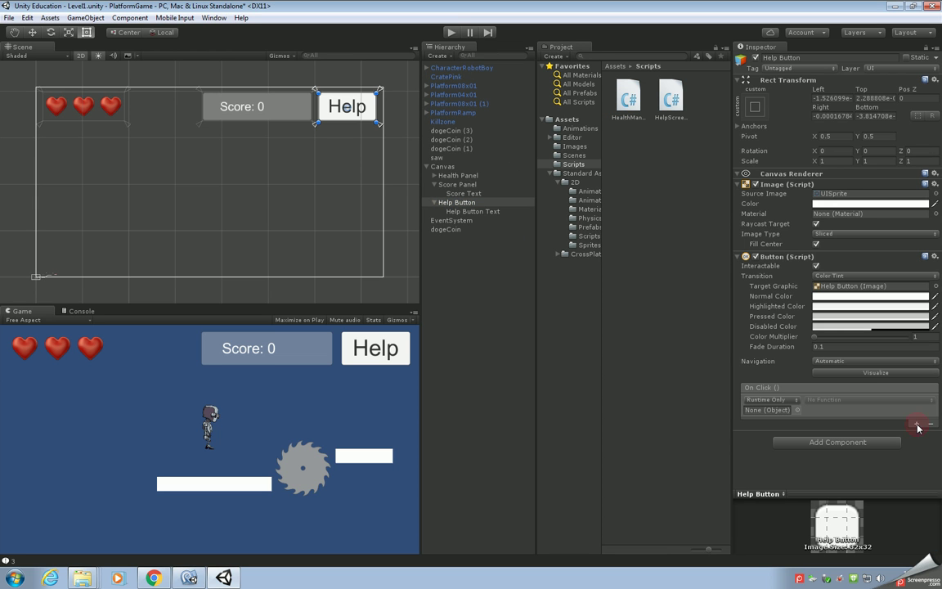
pyautogui.moveTo(458, 72); pyautogui.dragTo(765, 417)
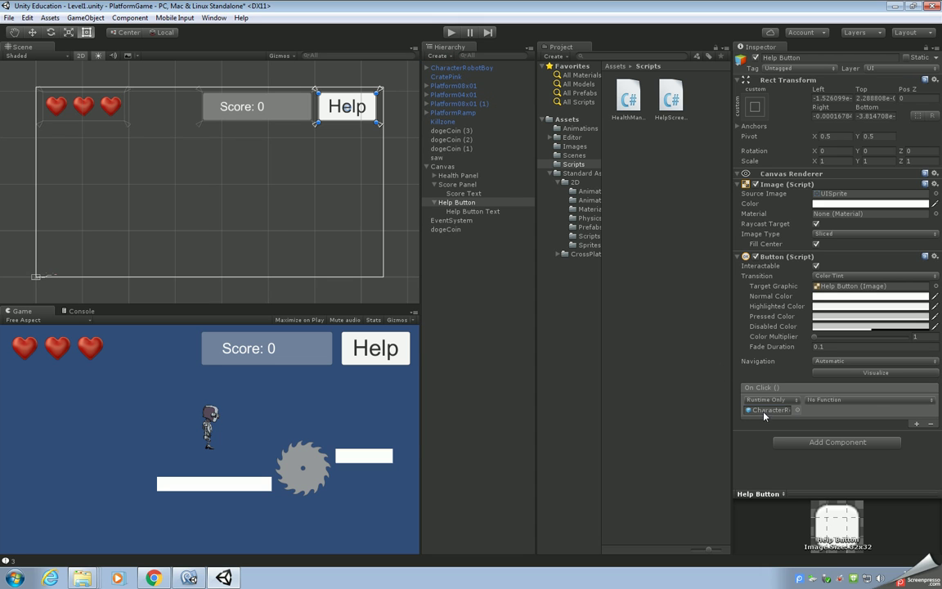
pyautogui.click(884, 401)
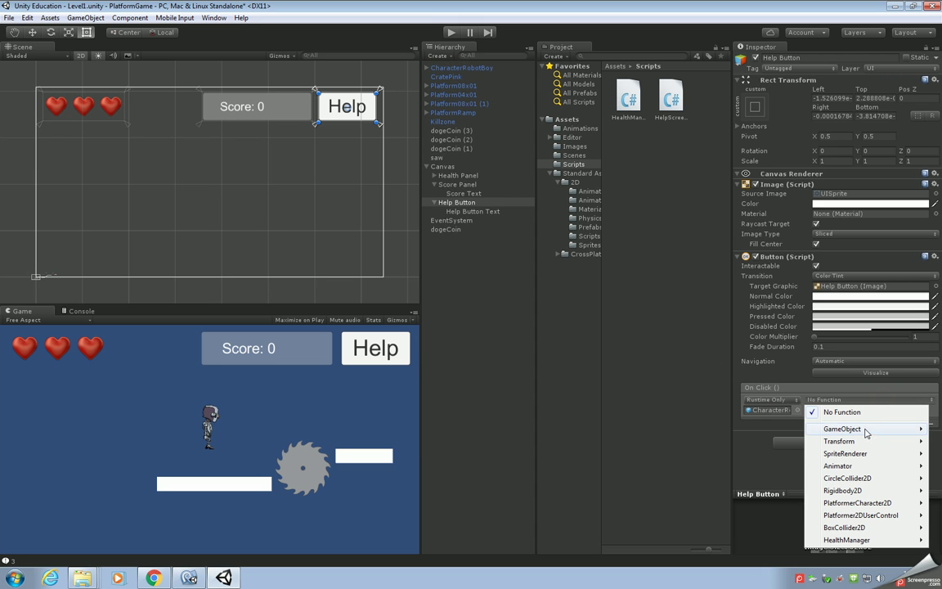
pyautogui.moveTo(842, 540)
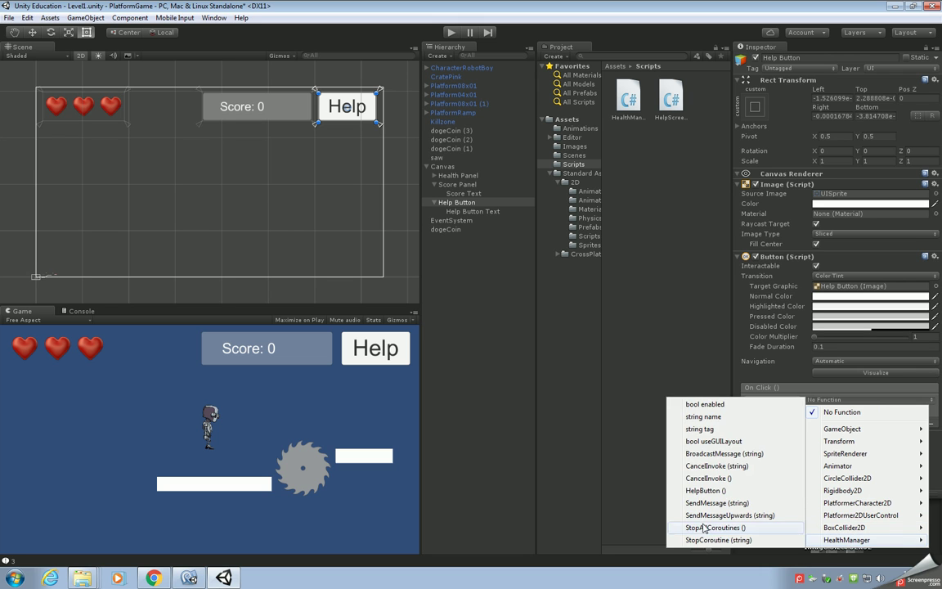
pyautogui.click(705, 491)
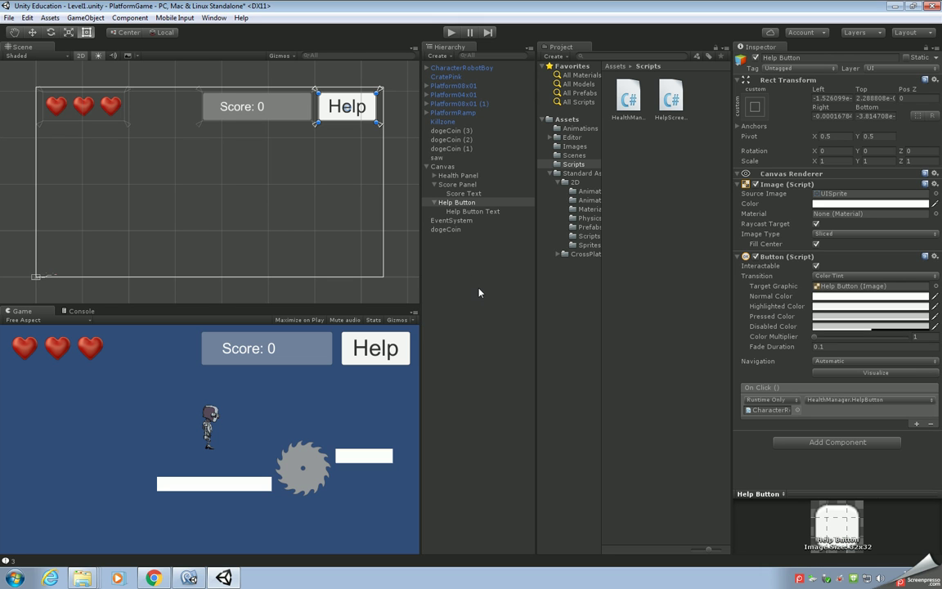
# Play the game, press Help to reach the Instructions screen, then press Back.
pyautogui.click(451, 35)
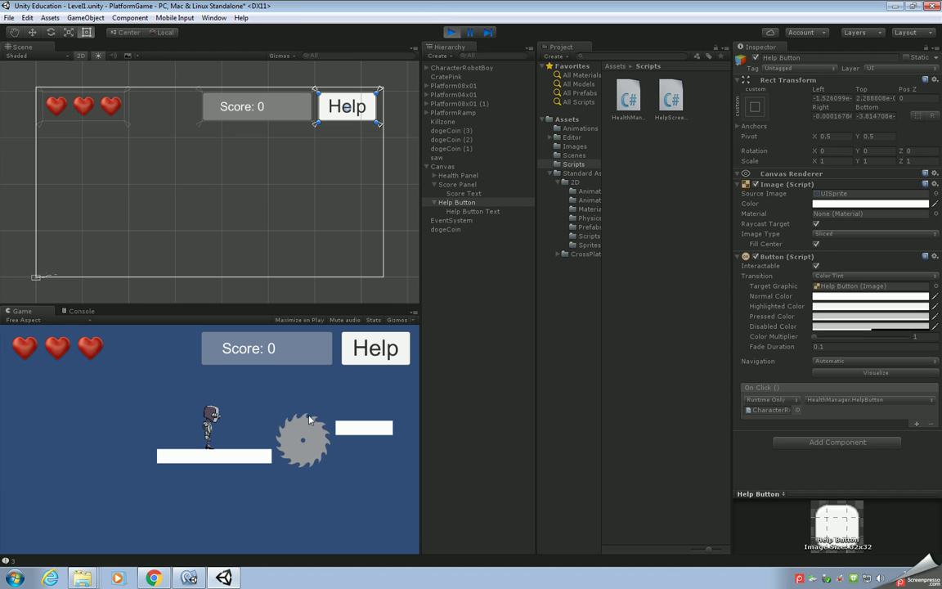
pyautogui.click(375, 349)
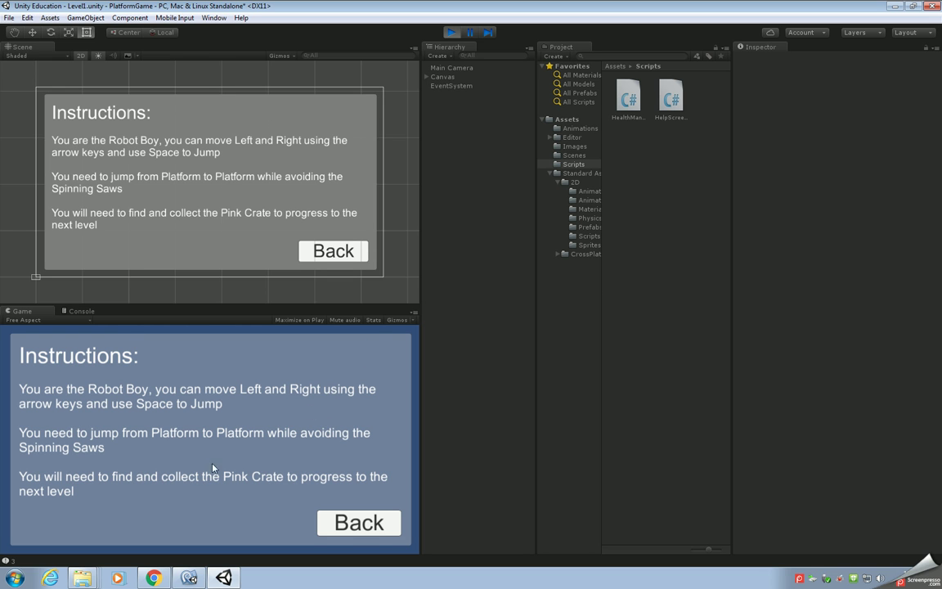
pyautogui.click(359, 523)
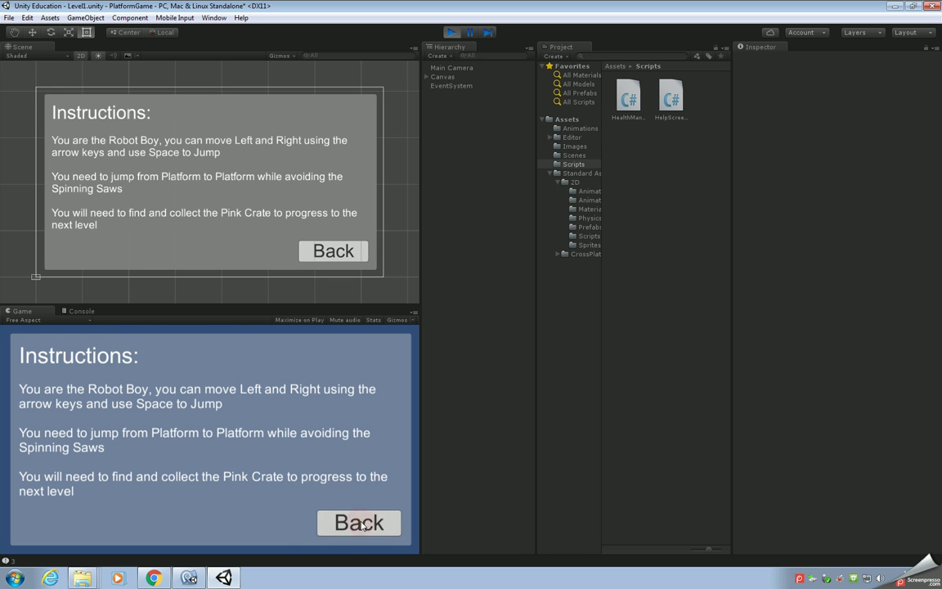